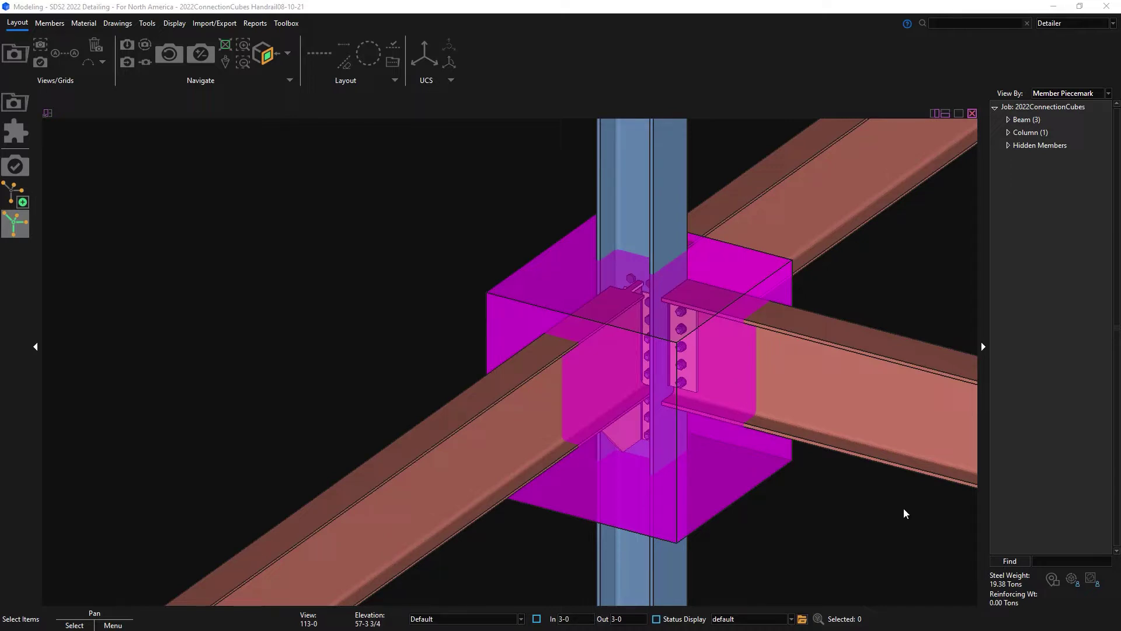
- Group the model tree by connection cube and expand the SharedEndPlateConnection group
left_click(1110, 95)
left_click(1073, 132)
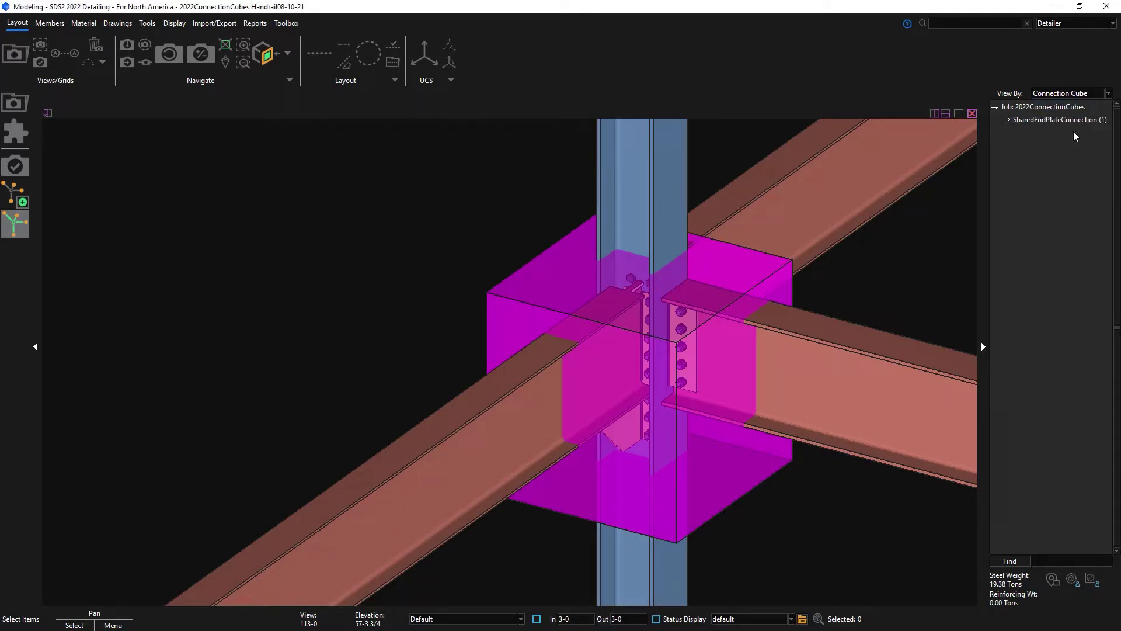
left_click(1008, 119)
- Review the SharedEndPlateConnection cube's edit settings and accept them unchanged
left_click(1033, 132)
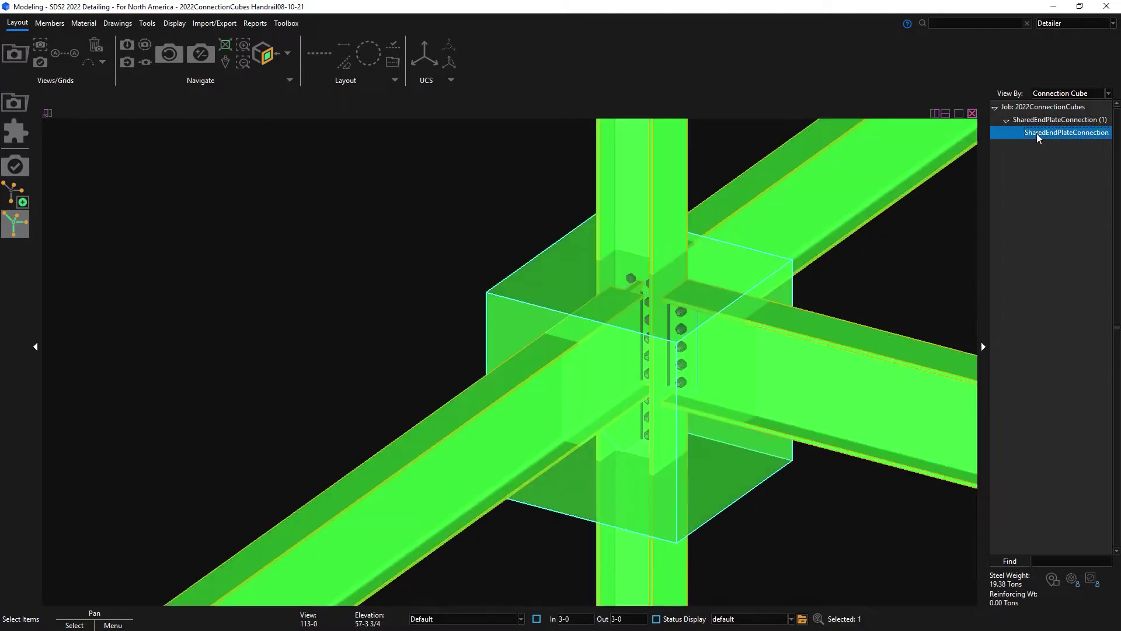
double_click(1036, 134)
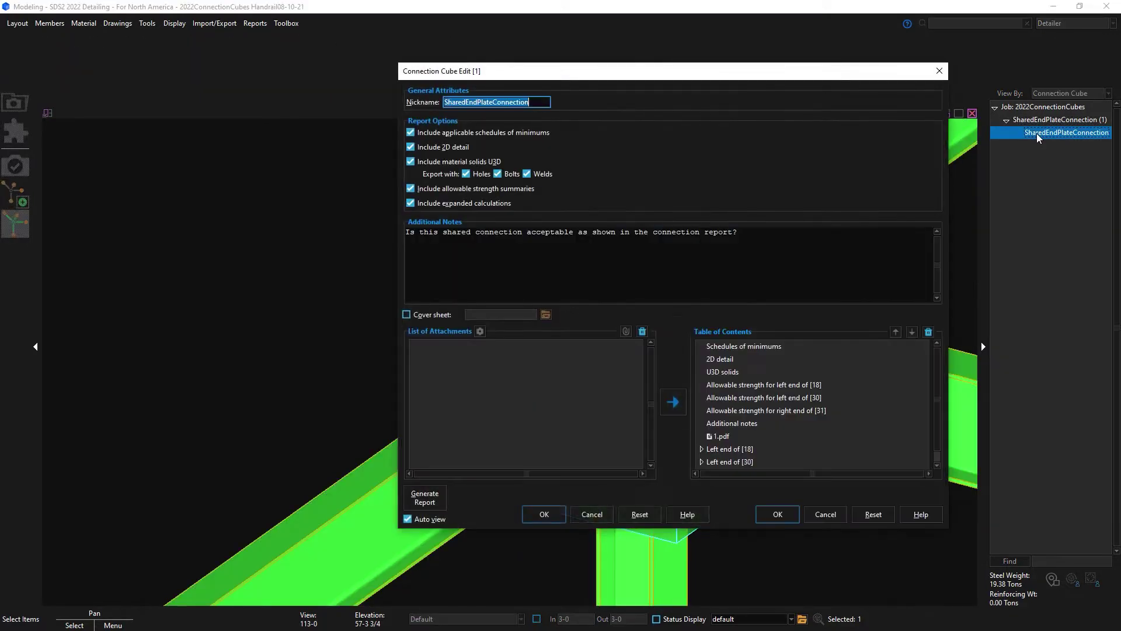
left_click(778, 514)
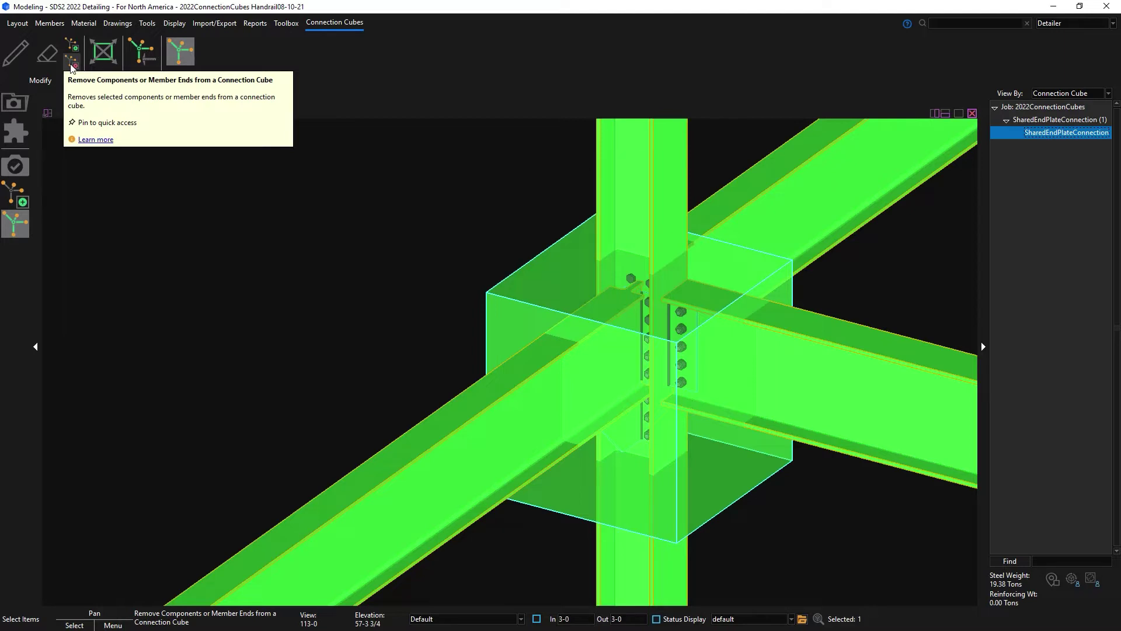
- Remove the right beam's end from the connection cube and isolate cube 1 on its own
left_click(72, 63)
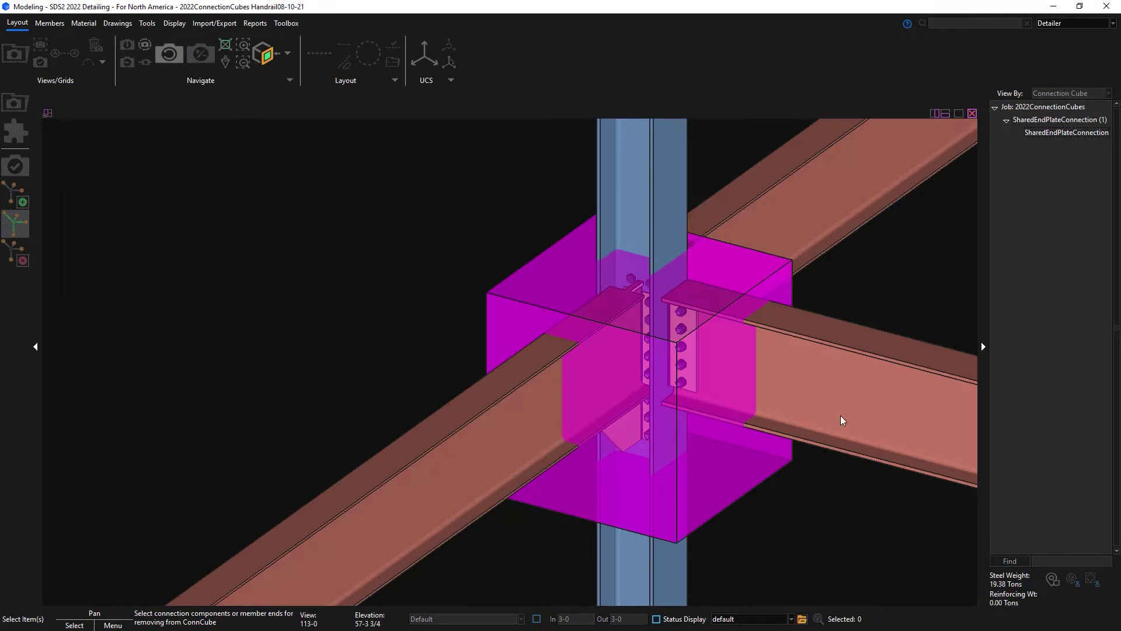
left_click(679, 336)
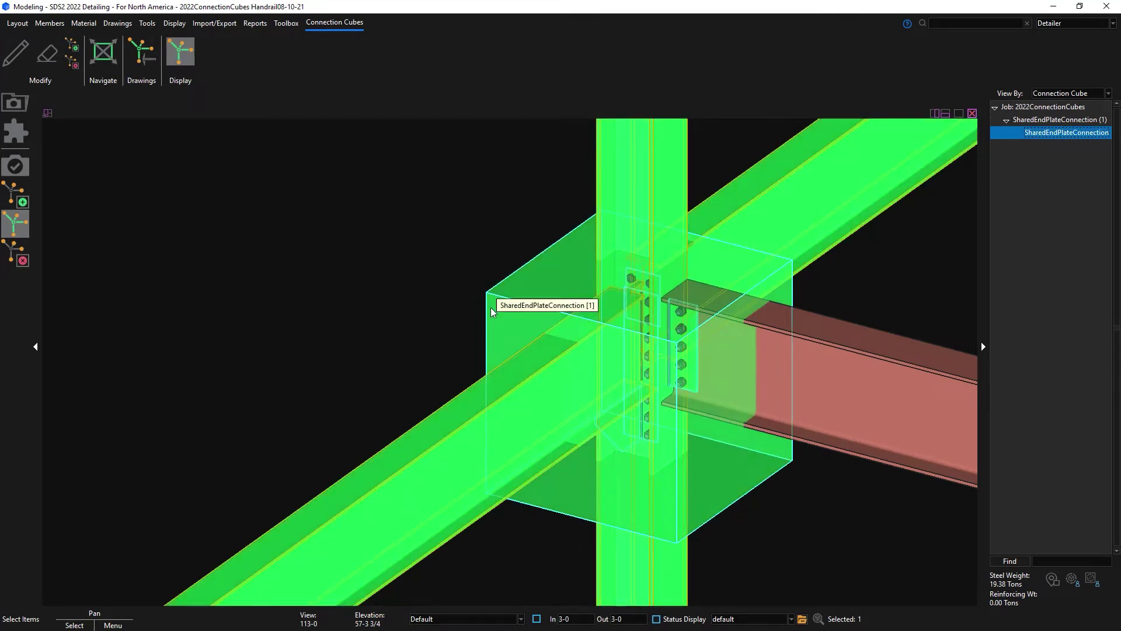
left_click(178, 58)
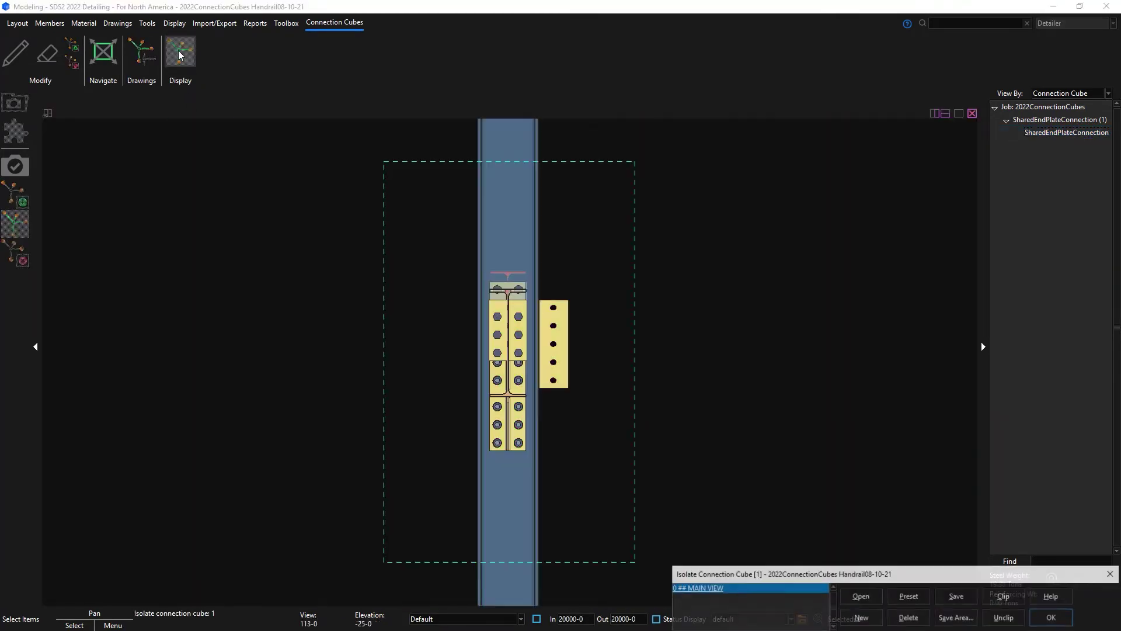
- Add a preset LEFT SIDE VIEW to cube 1, check it, then return to the full model
left_click(909, 594)
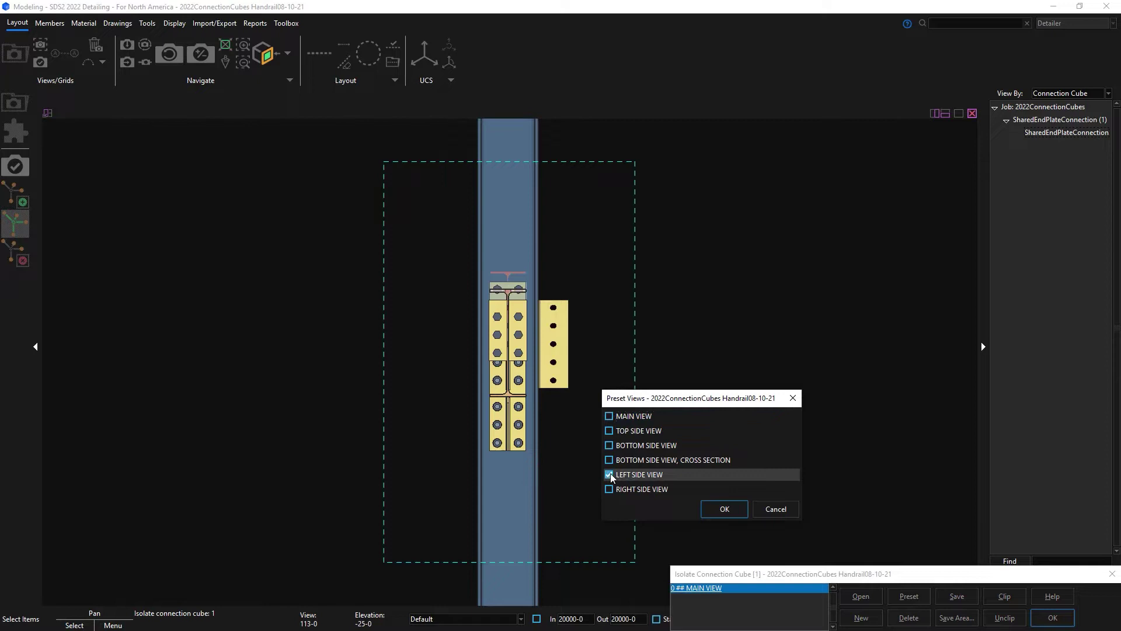
left_click(738, 509)
double_click(744, 596)
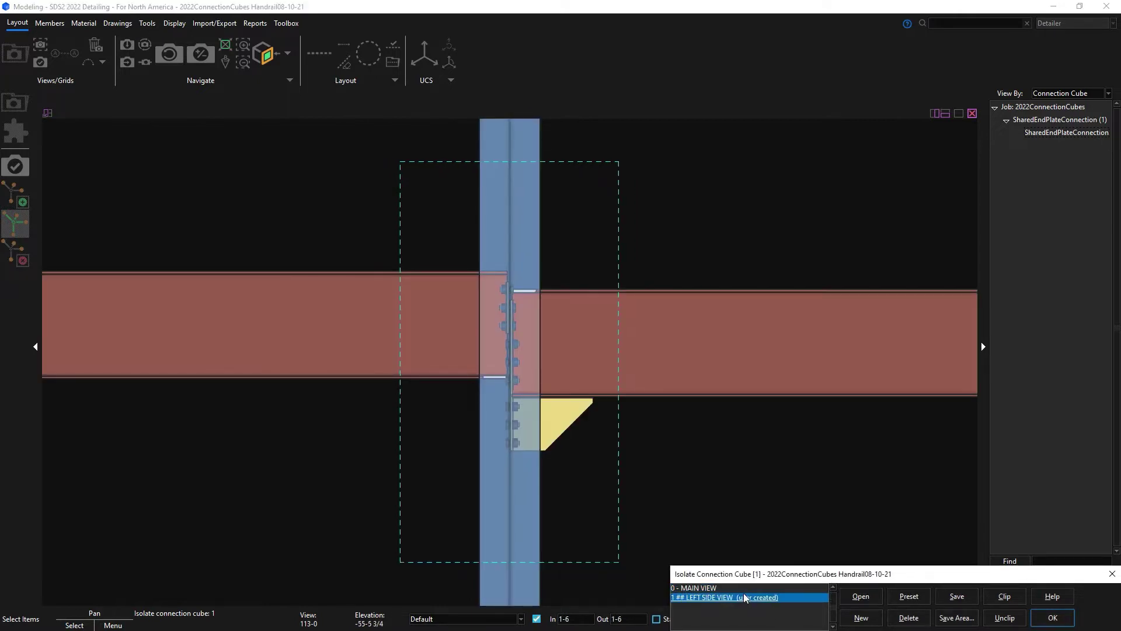
double_click(709, 588)
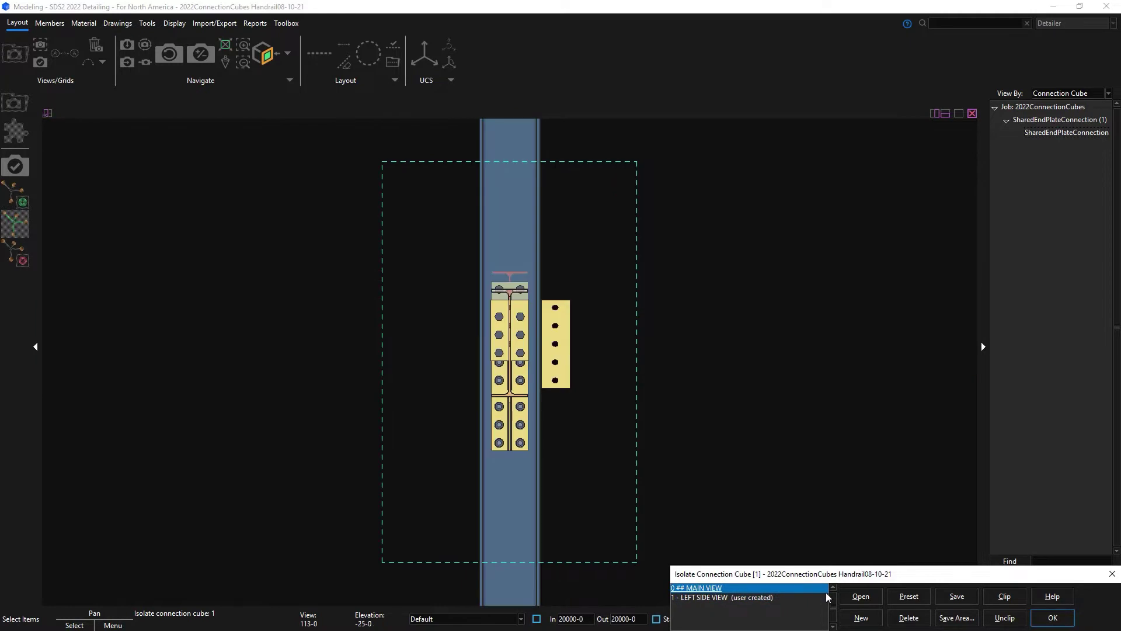
left_click(1052, 617)
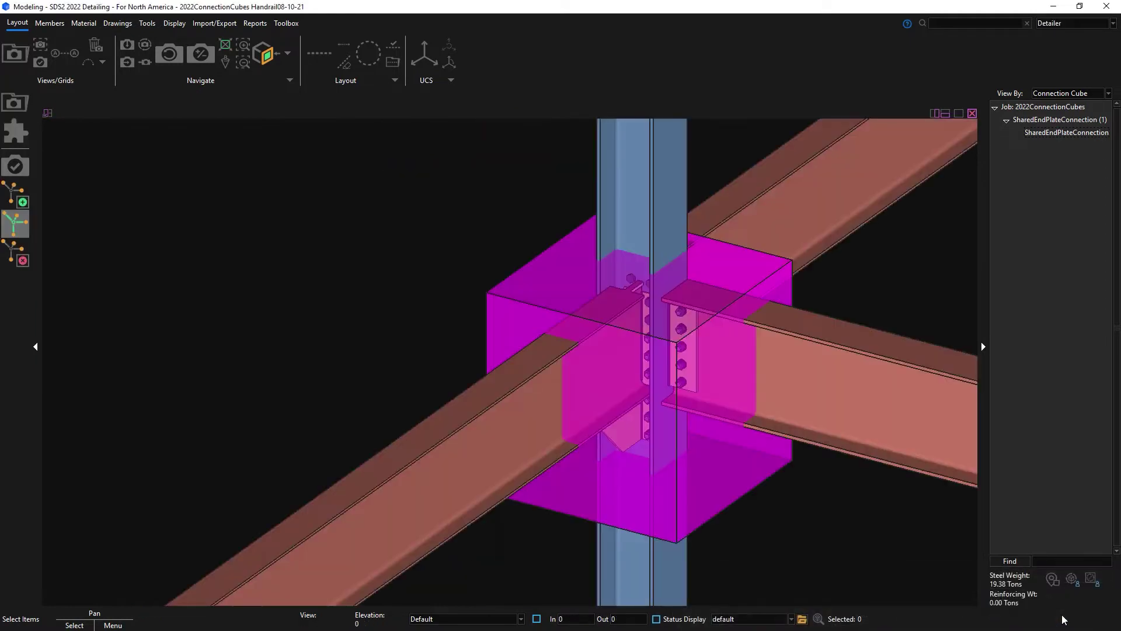
- Select connection cube 1 and auto-detail it with Detail Selected Connection Cubes
left_click(527, 287)
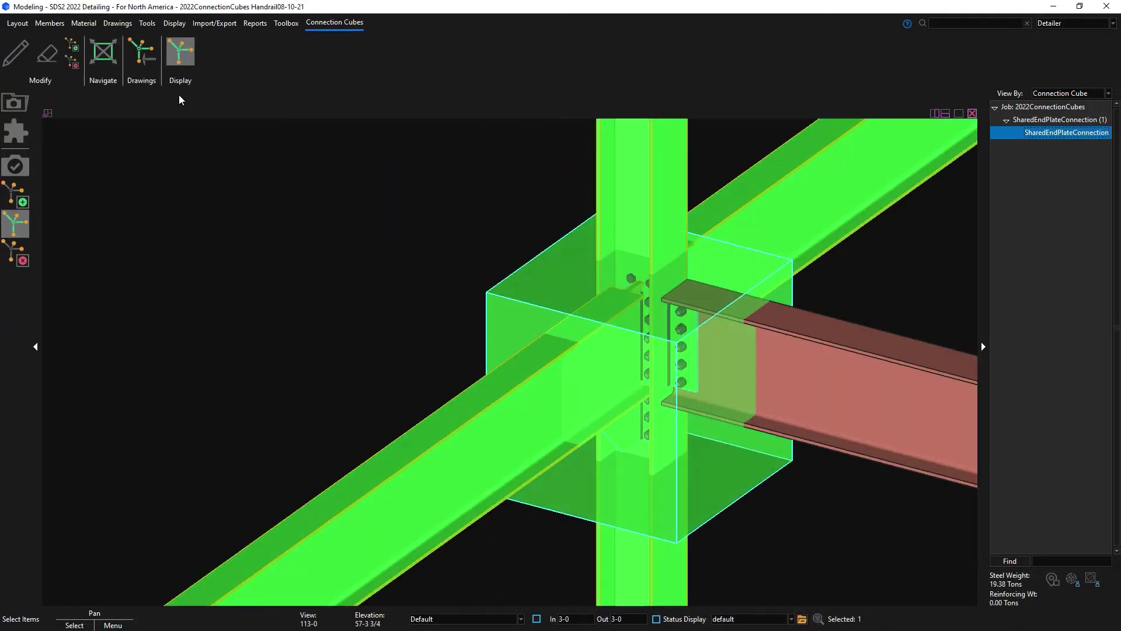
left_click(140, 55)
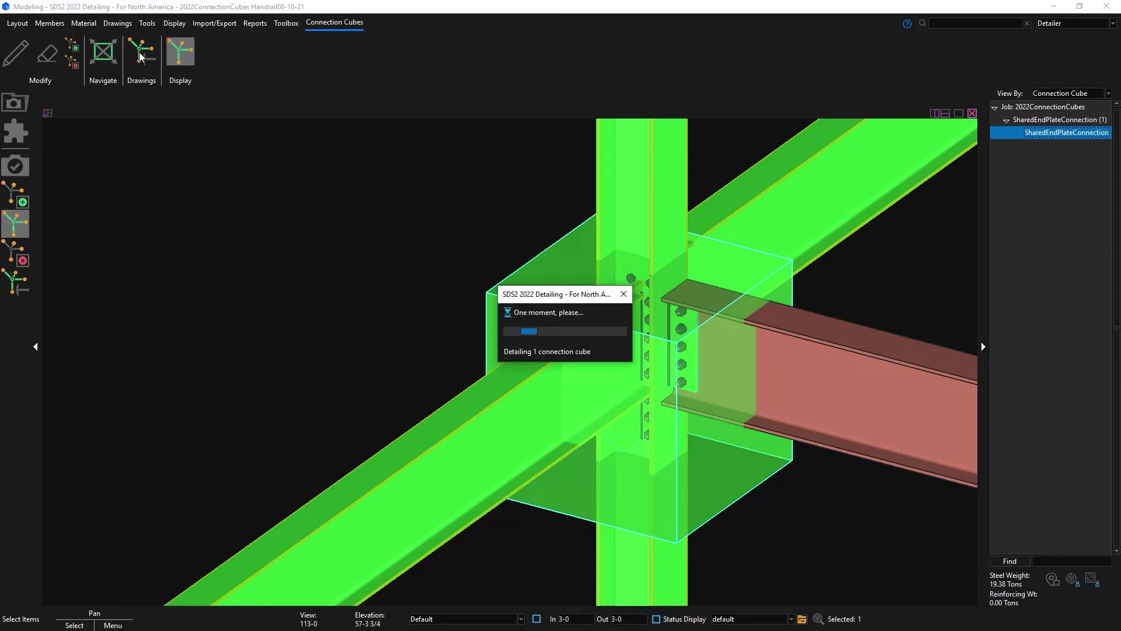
left_click(117, 23)
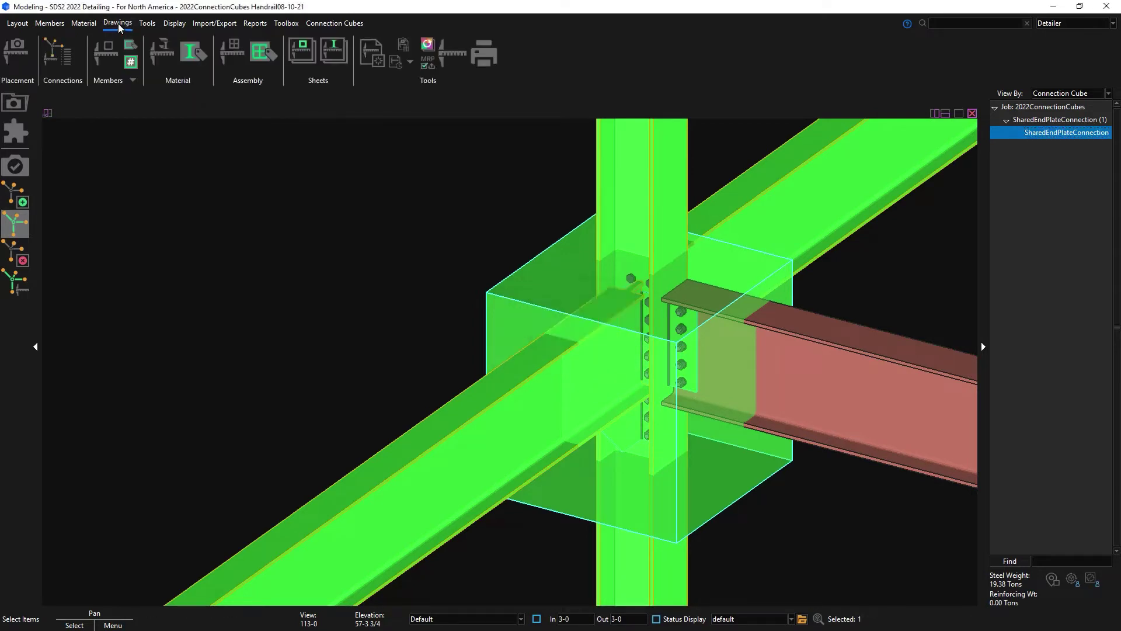
- Open the SharedEndPlateConnection drawing from the Connection cube details list in Drawing Editor
left_click(451, 53)
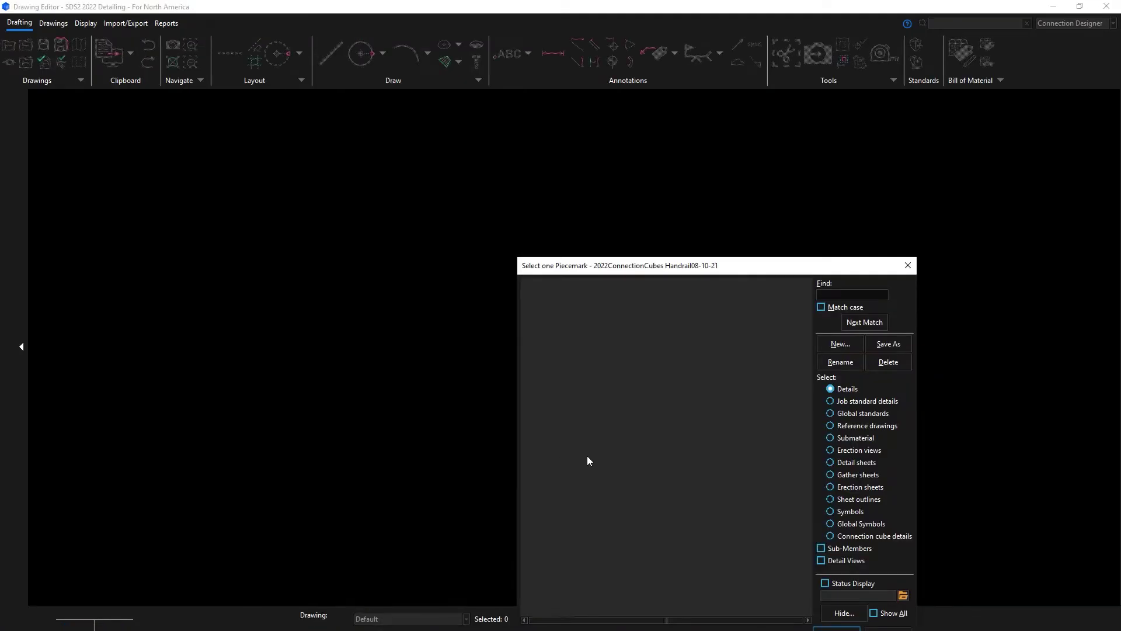
left_click(830, 535)
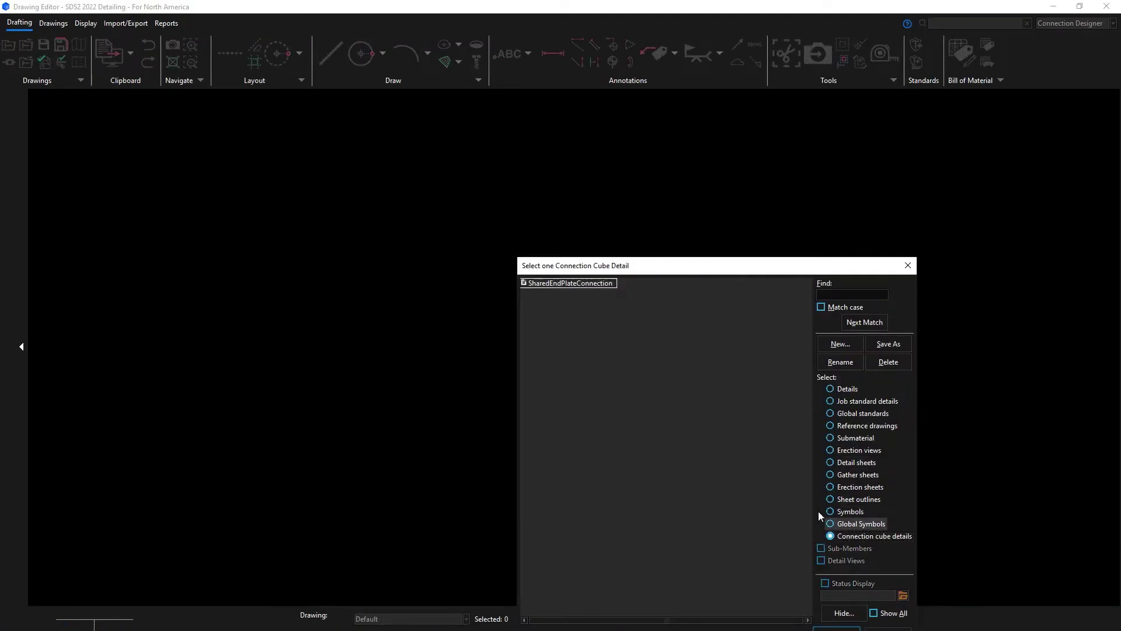
left_click(596, 284)
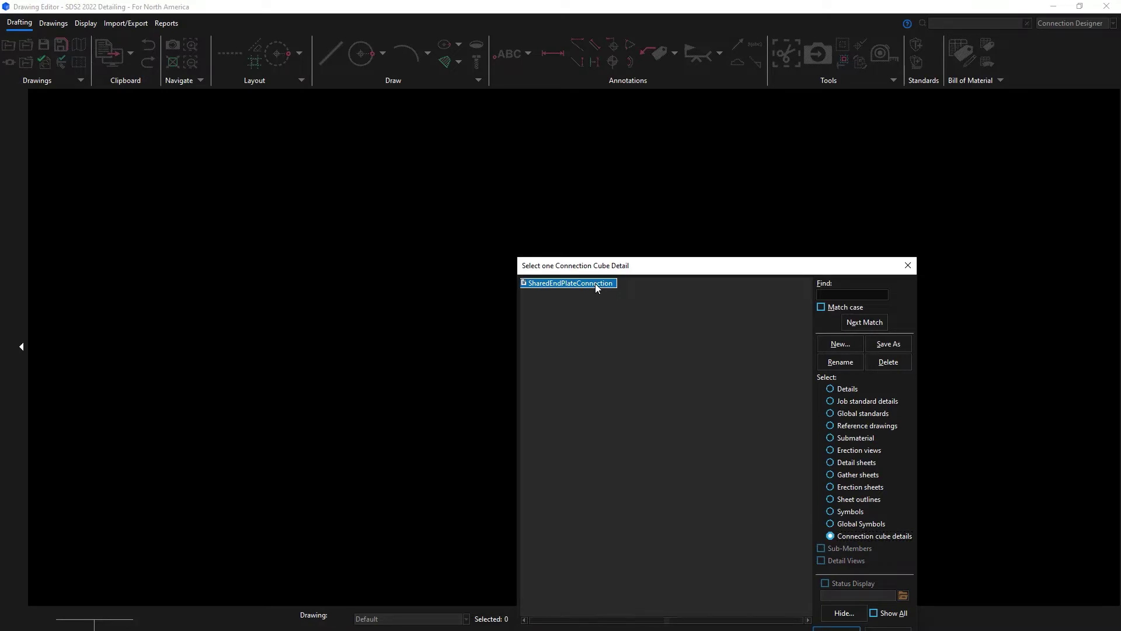
double_click(594, 283)
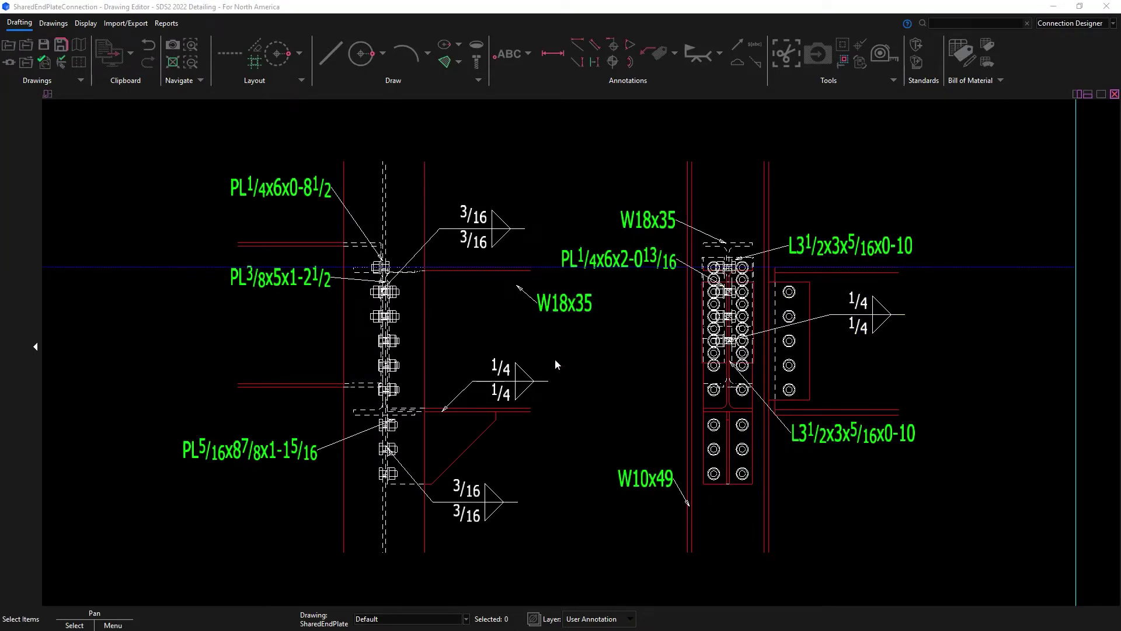
- Nudge the middle 1/4 weld symbol, then search commands for 'save stand'
mouse_move(519, 371)
left_mouse_down()
mouse_move(529, 336)
mouse_move(531, 383)
mouse_move(523, 368)
left_mouse_up()
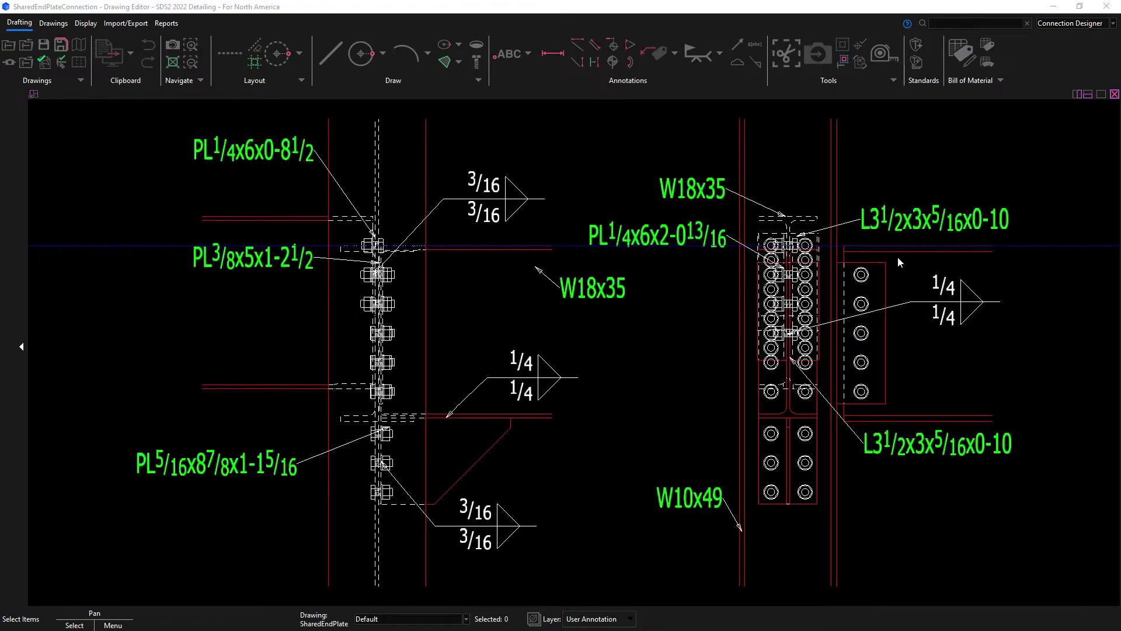
left_click(965, 23)
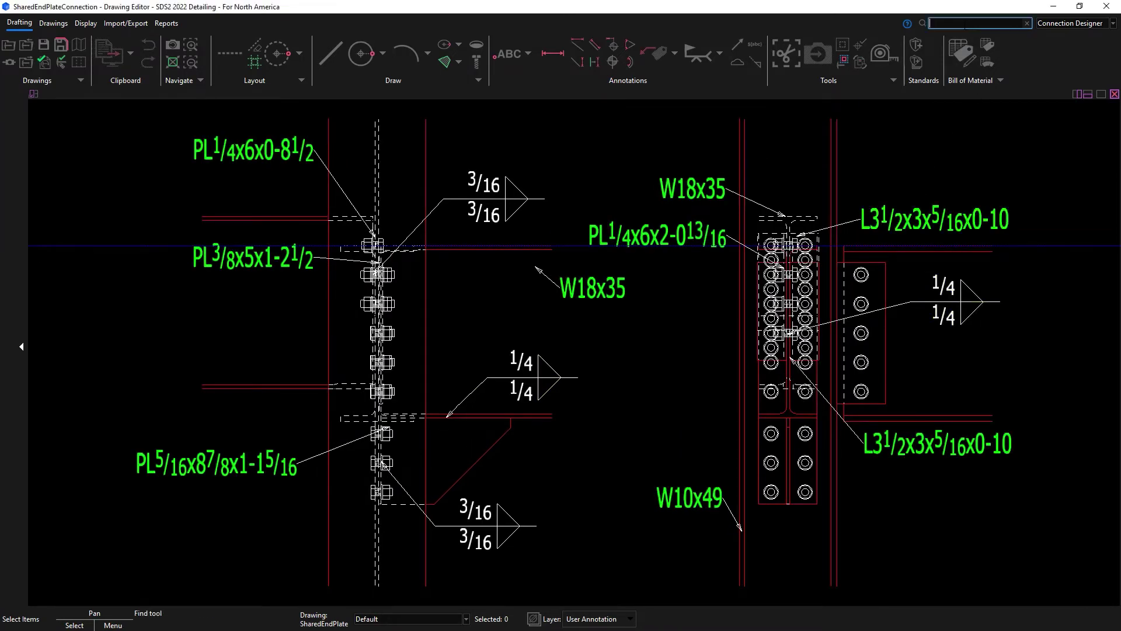
type("save stand")
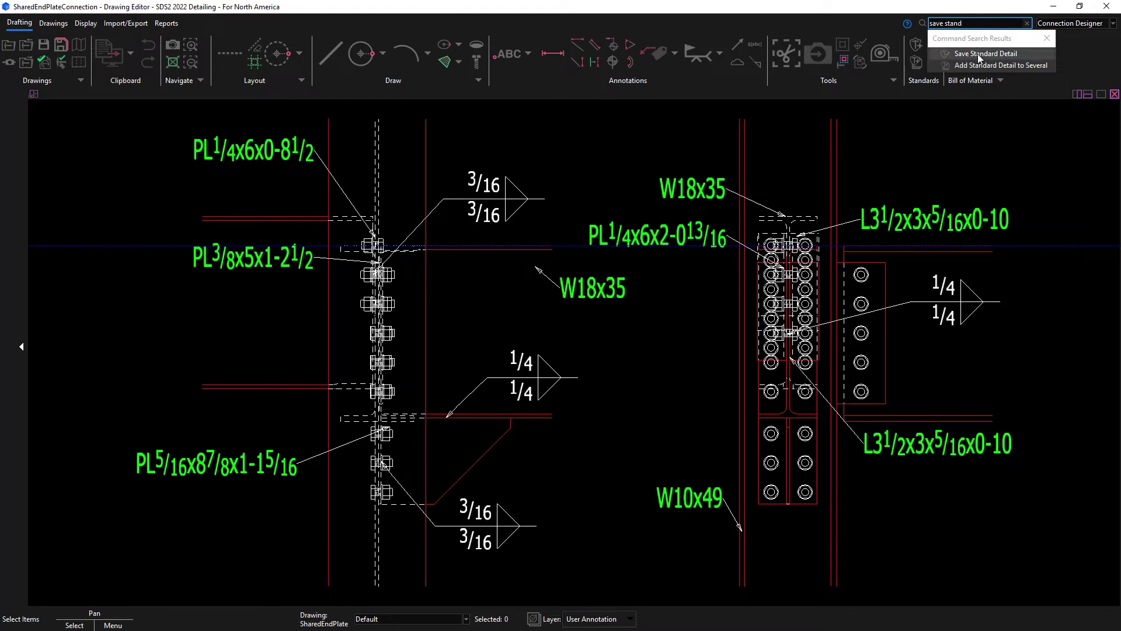
- Save the unshortened right-hand view as job standard detail SharedEndPlateConnection at scale 1
left_click(980, 54)
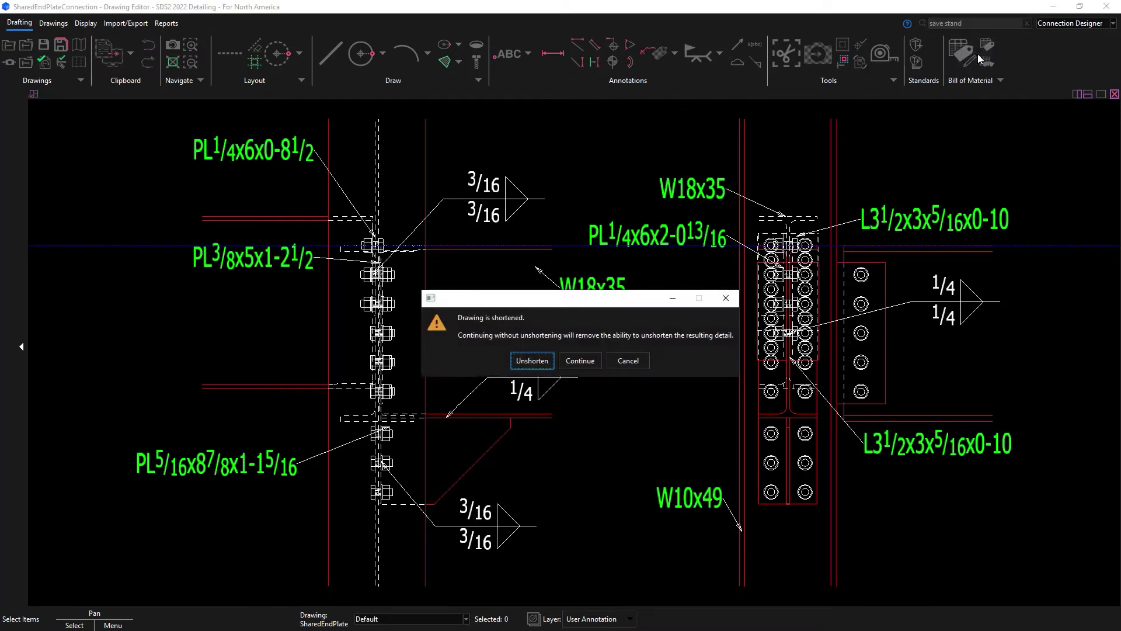
left_click(524, 363)
left_click_drag(616, 107, 1054, 597)
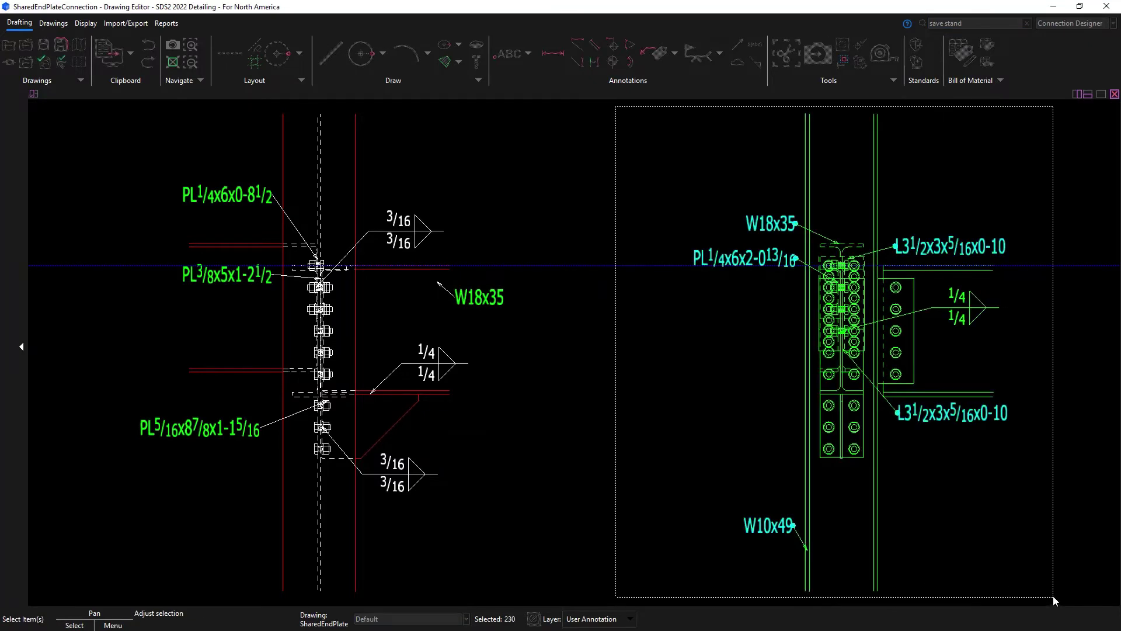
right_click(689, 407)
left_click(708, 422)
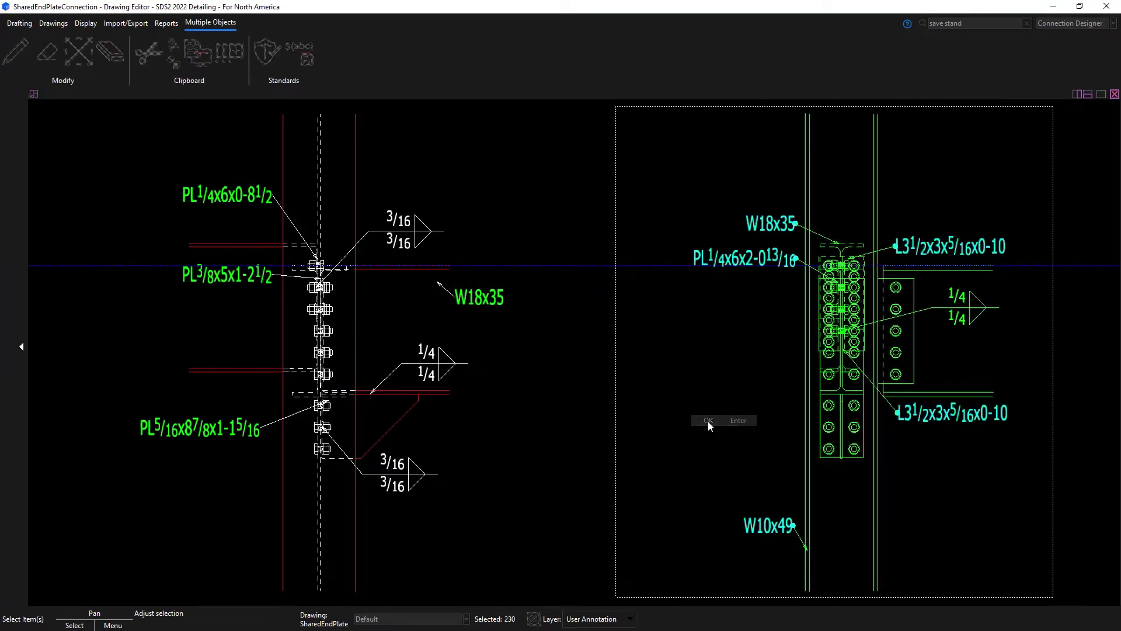
left_click(685, 586)
left_click(526, 234)
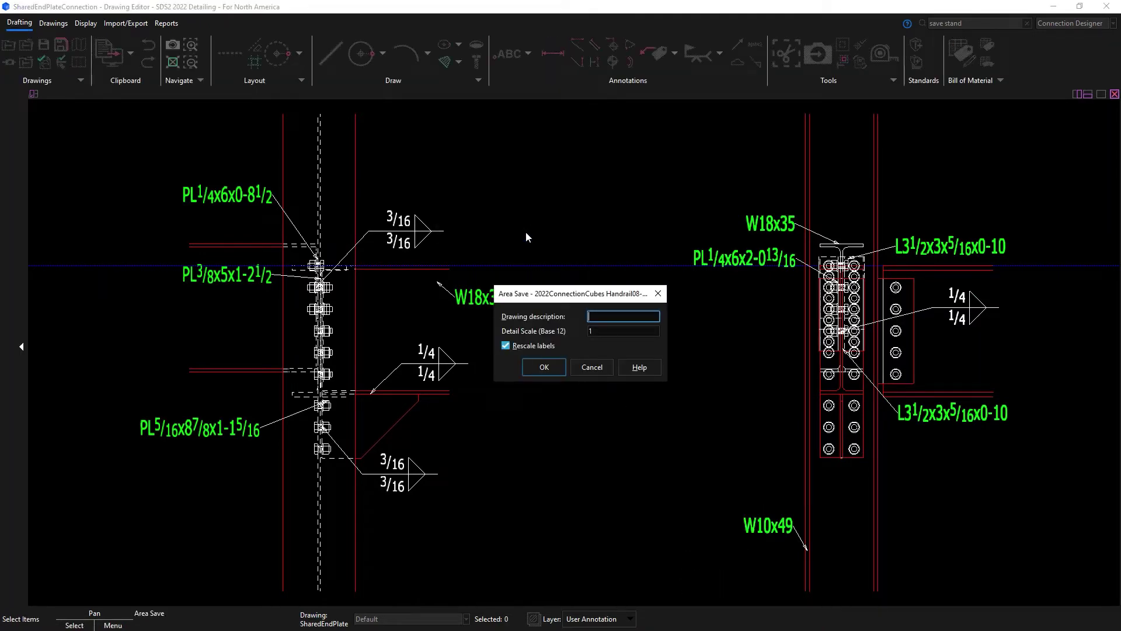
left_click(539, 369)
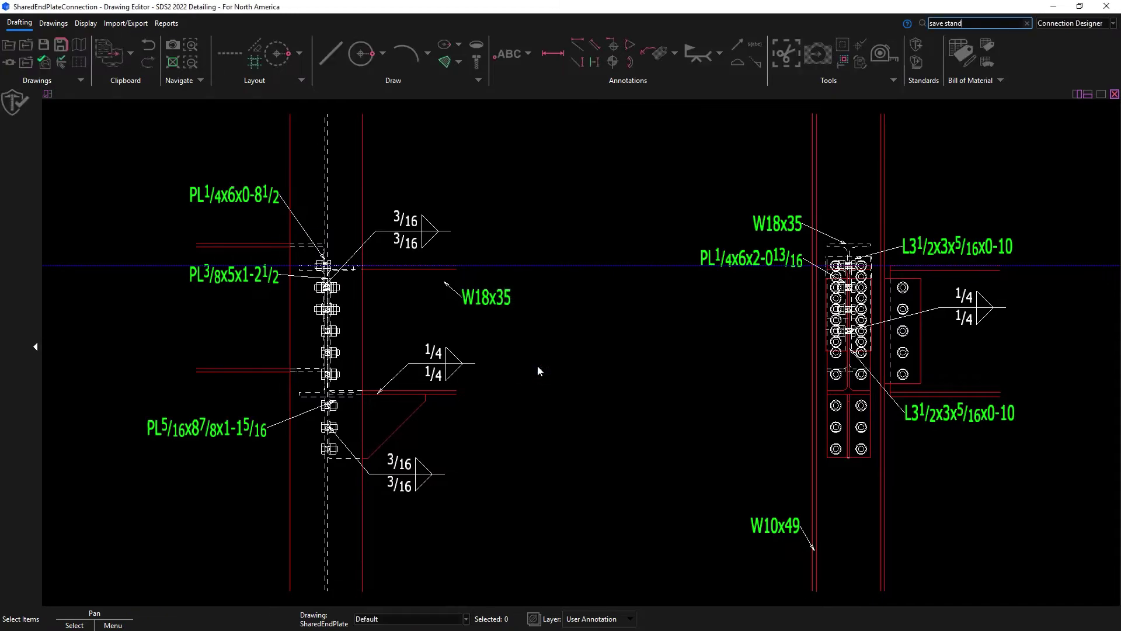
left_click(58, 24)
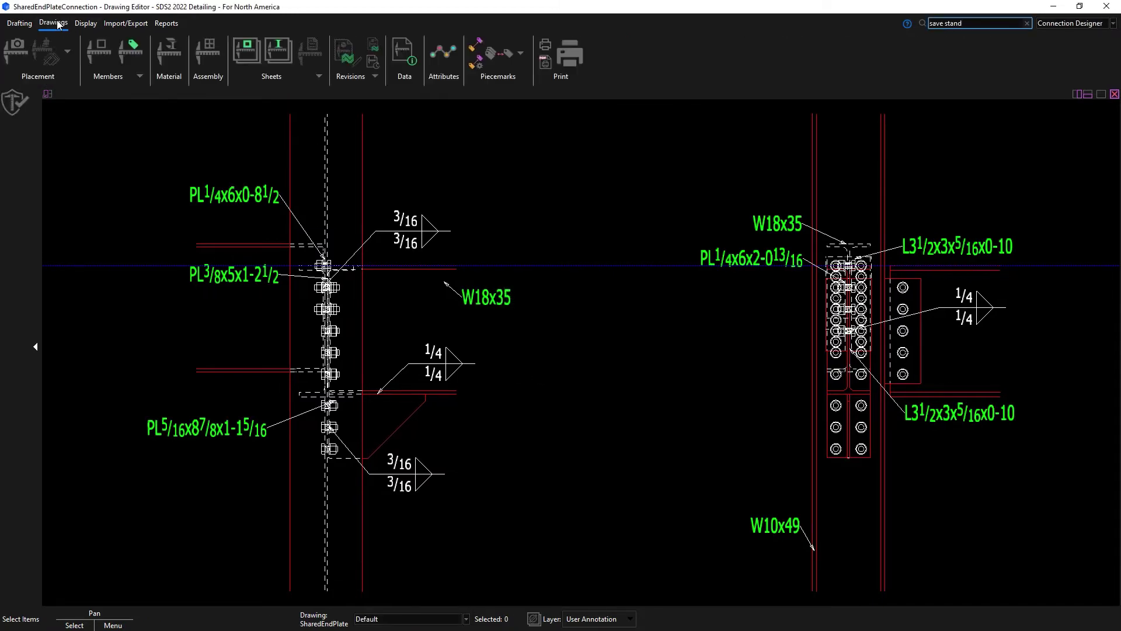
- Regenerate erection view 113-0 with Connection cubes checked in its annotation settings
left_click(10, 47)
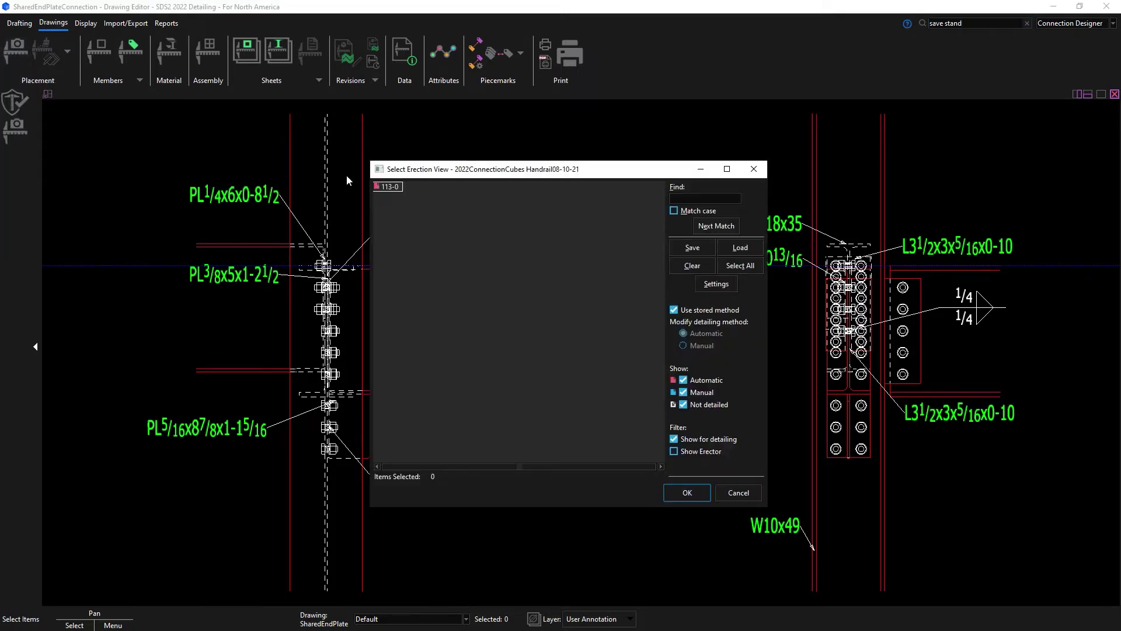
left_click(388, 187)
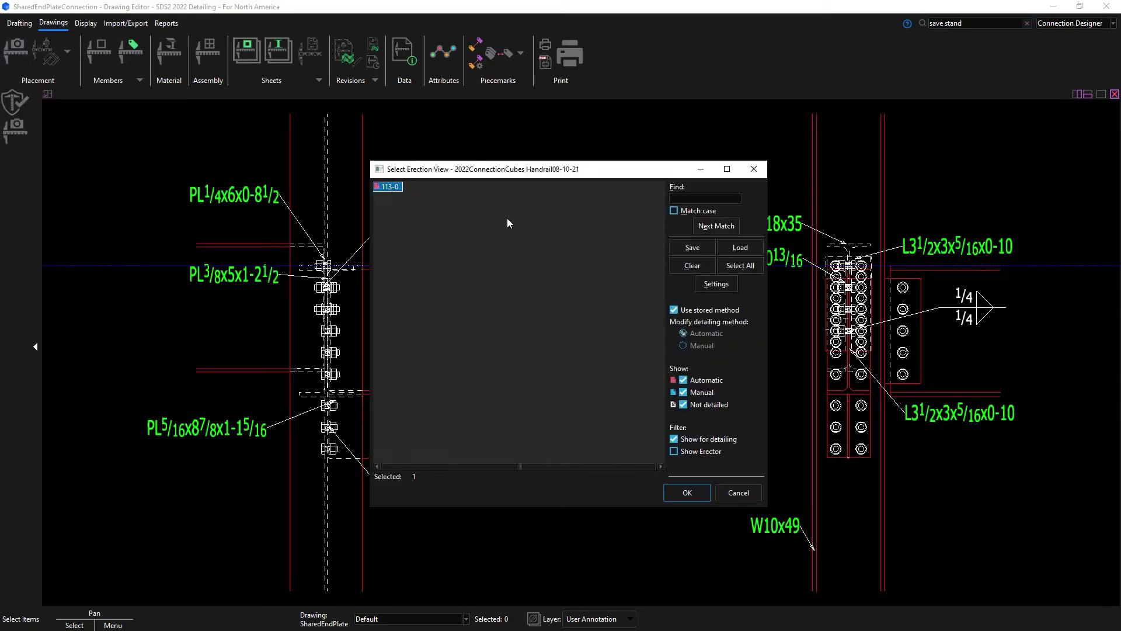
left_click(716, 284)
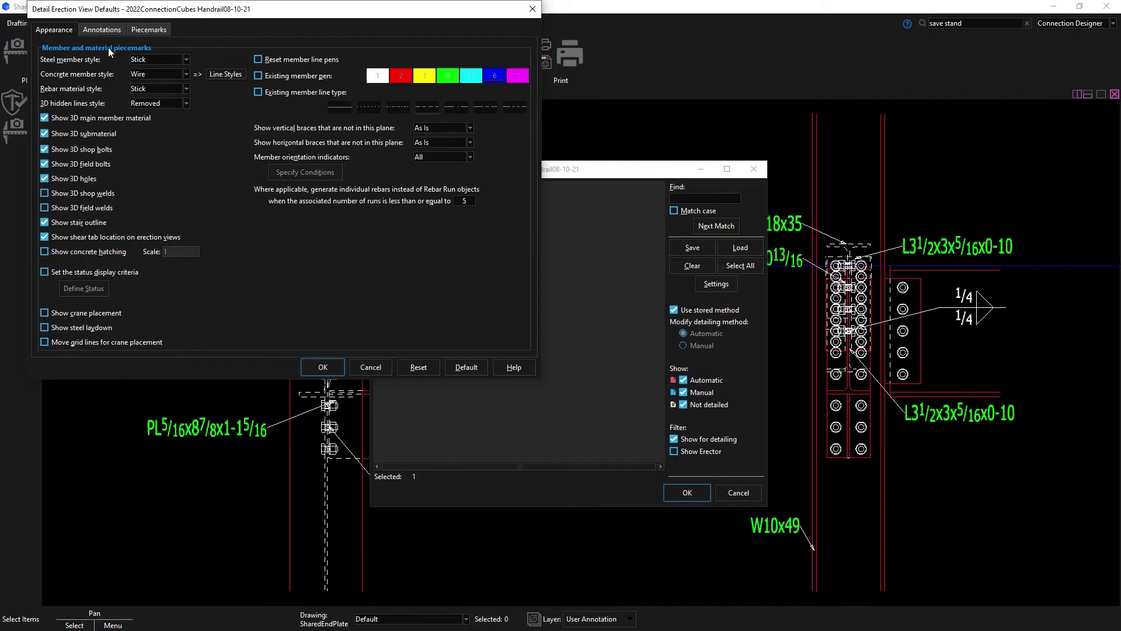
left_click(102, 29)
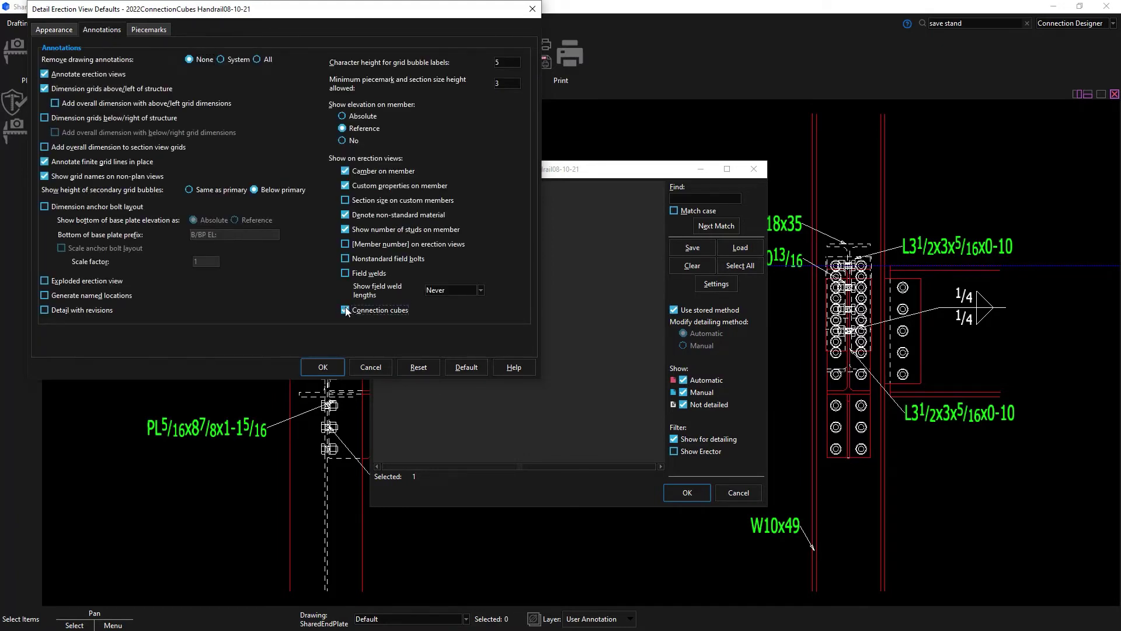
left_click(320, 368)
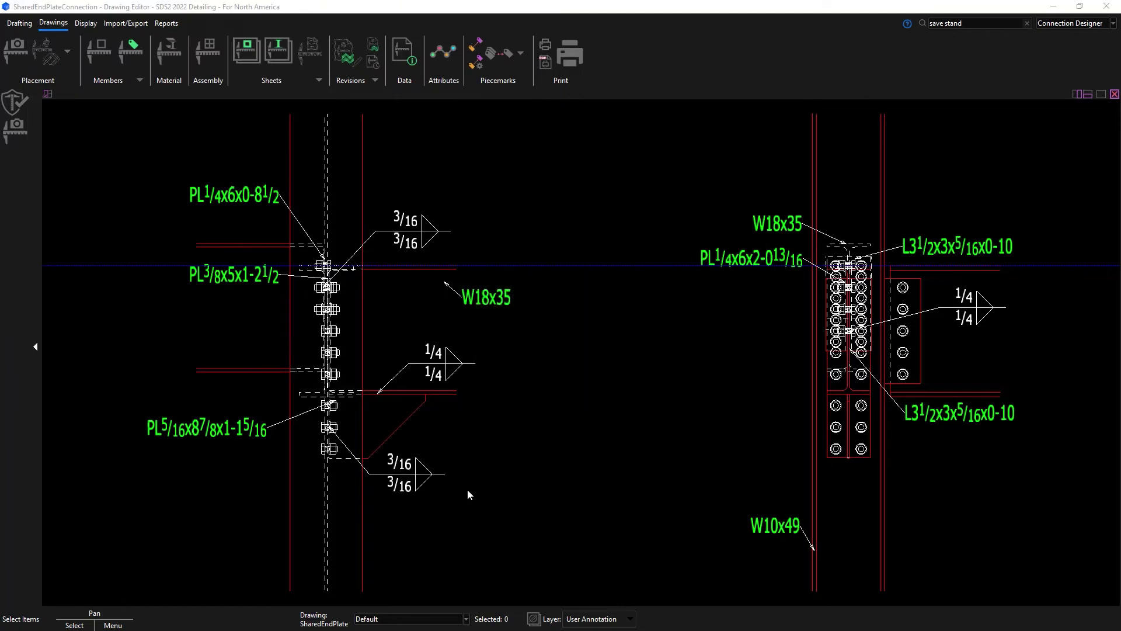
- Save the current drawing, open erection view 113-0, and centre the connection cube on screen
left_click(18, 23)
left_click(9, 45)
key("Return")
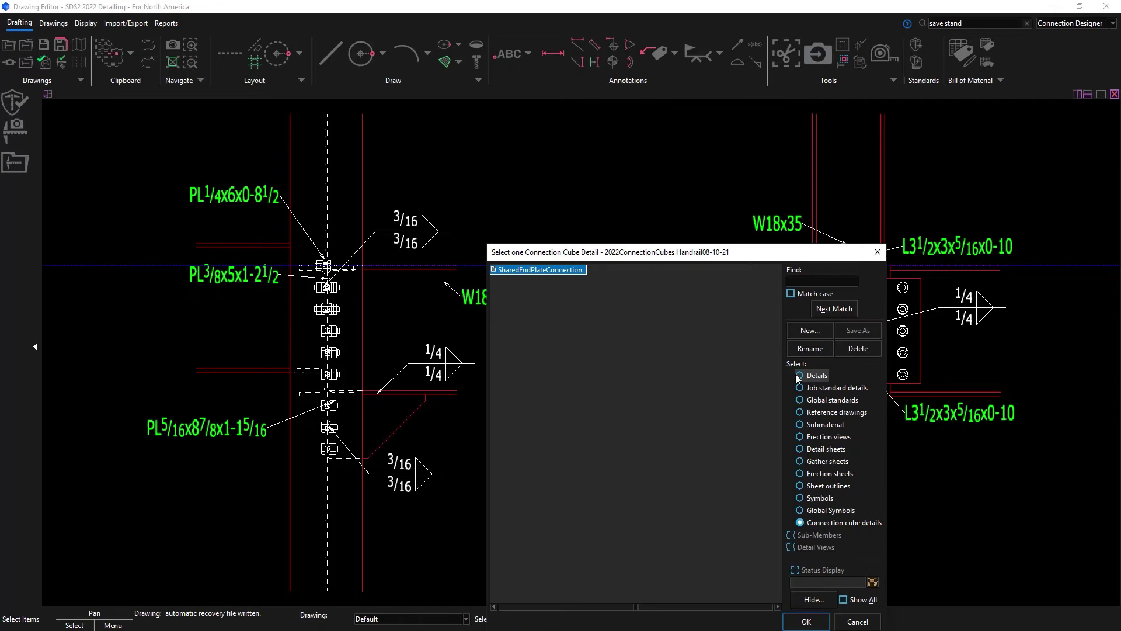
left_click(800, 436)
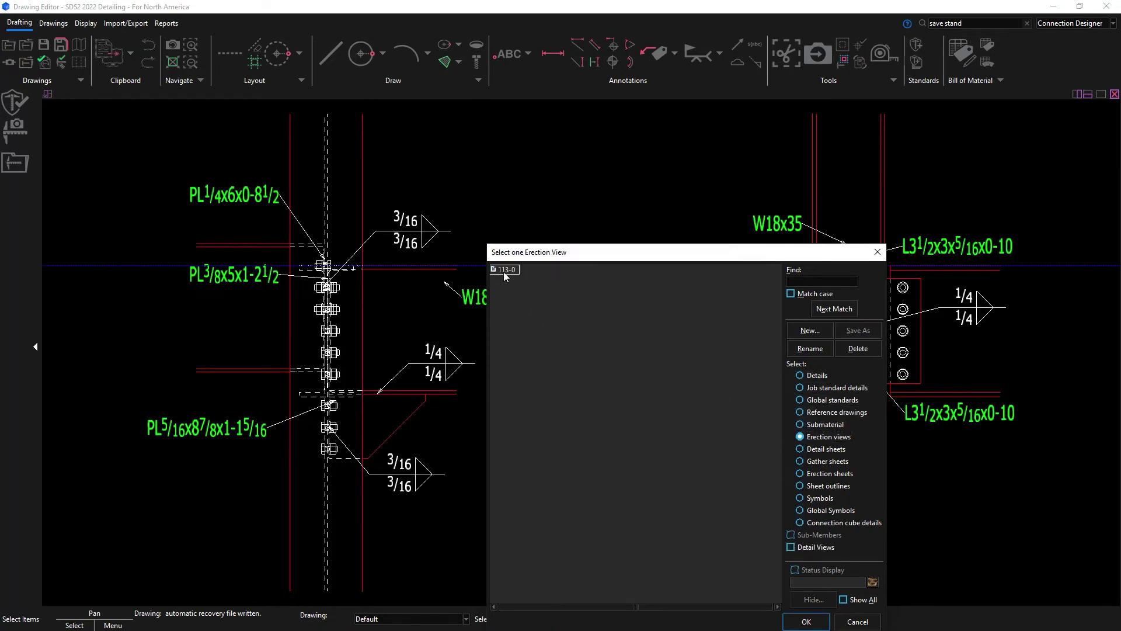
double_click(506, 271)
scroll(702, 380, "up", 5)
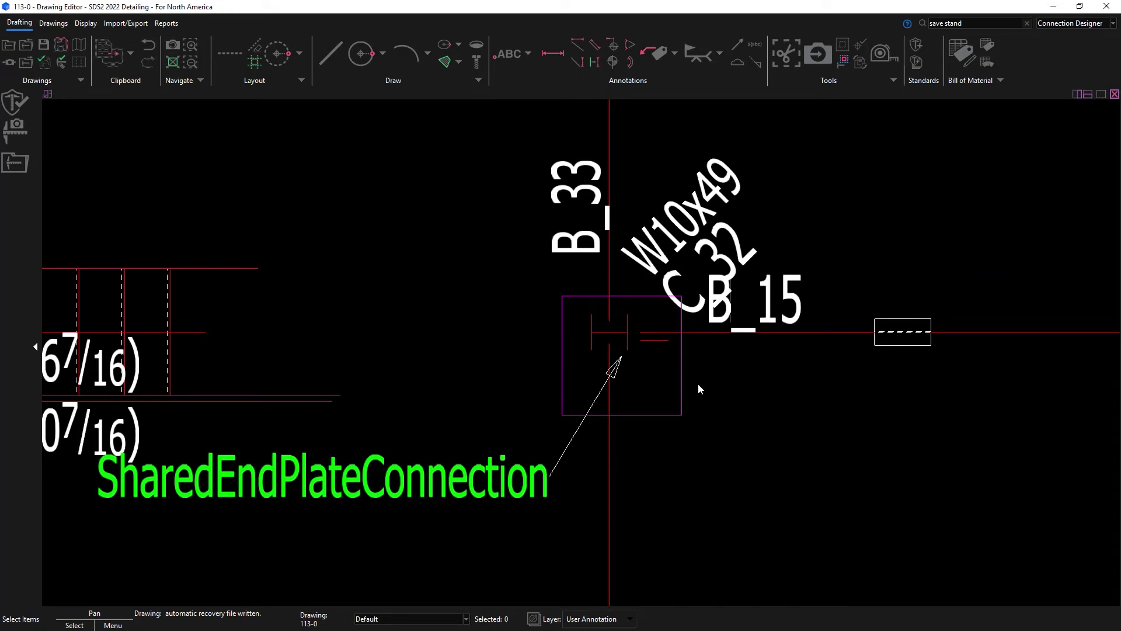
scroll(694, 383, "down", 5)
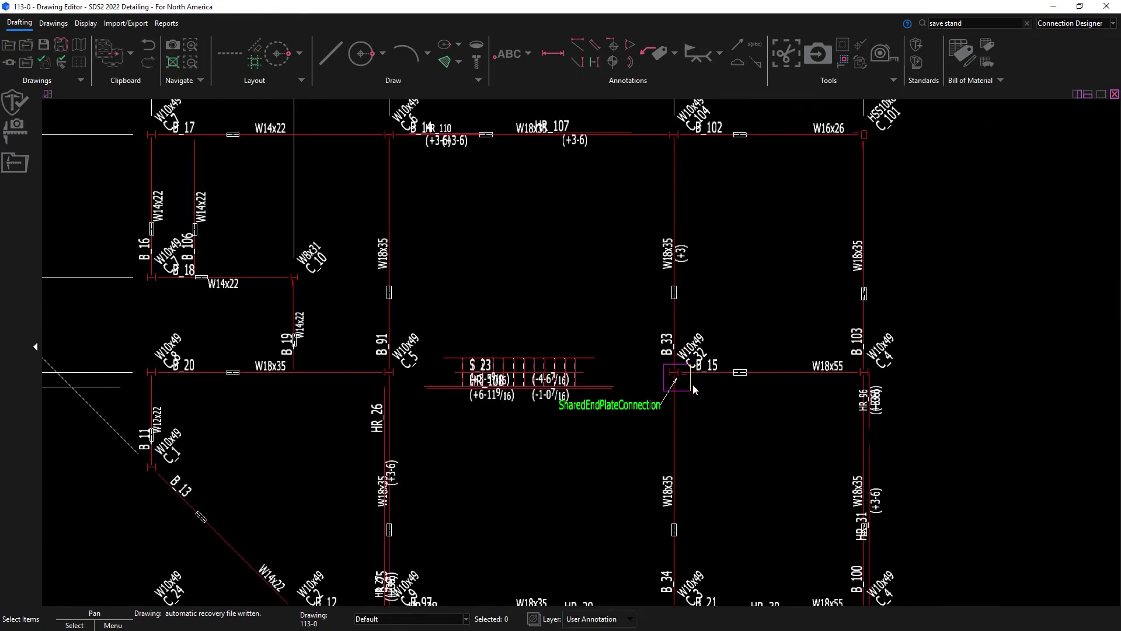
middle_click_drag(677, 396, 548, 373)
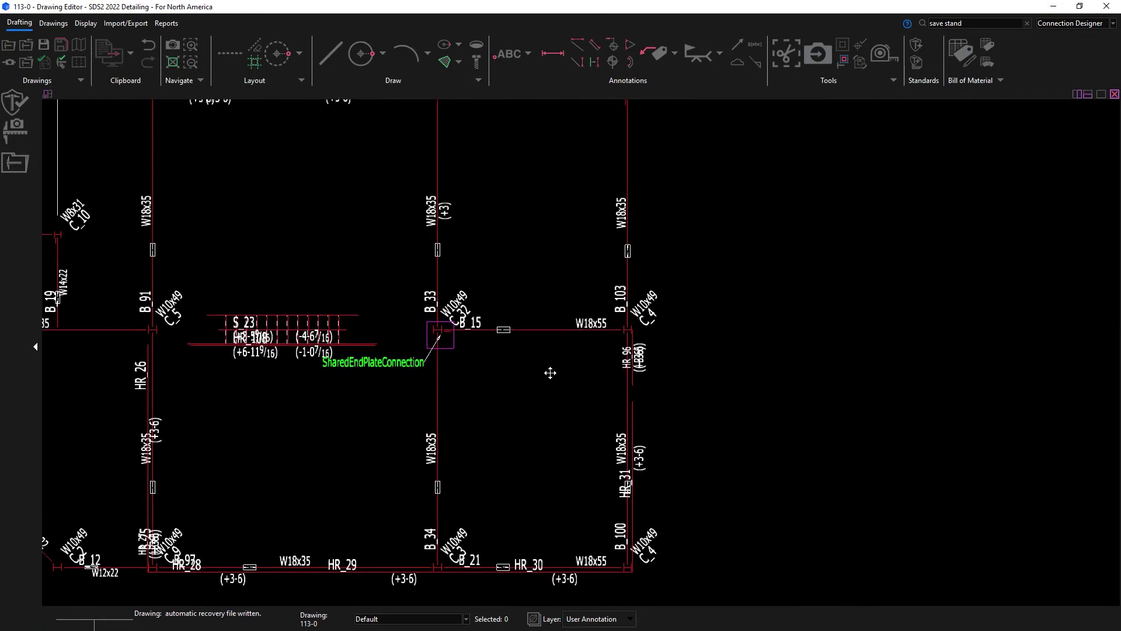
- Place the SharedEndPlateConnection standard detail to the right of the 113-0 framing plan
left_click(918, 46)
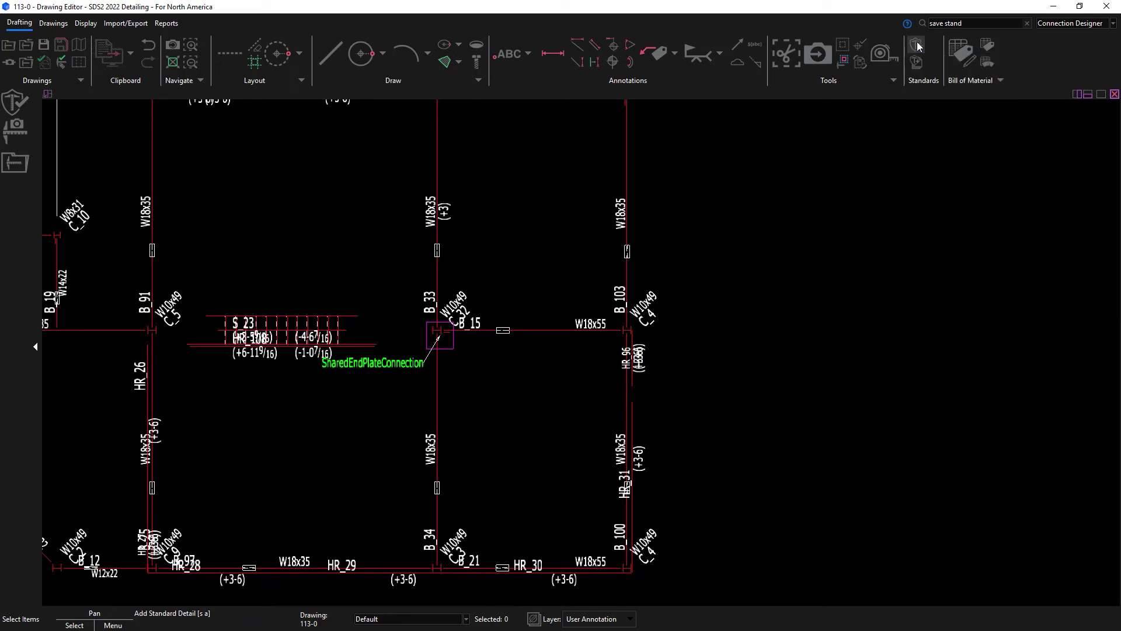
left_click(428, 218)
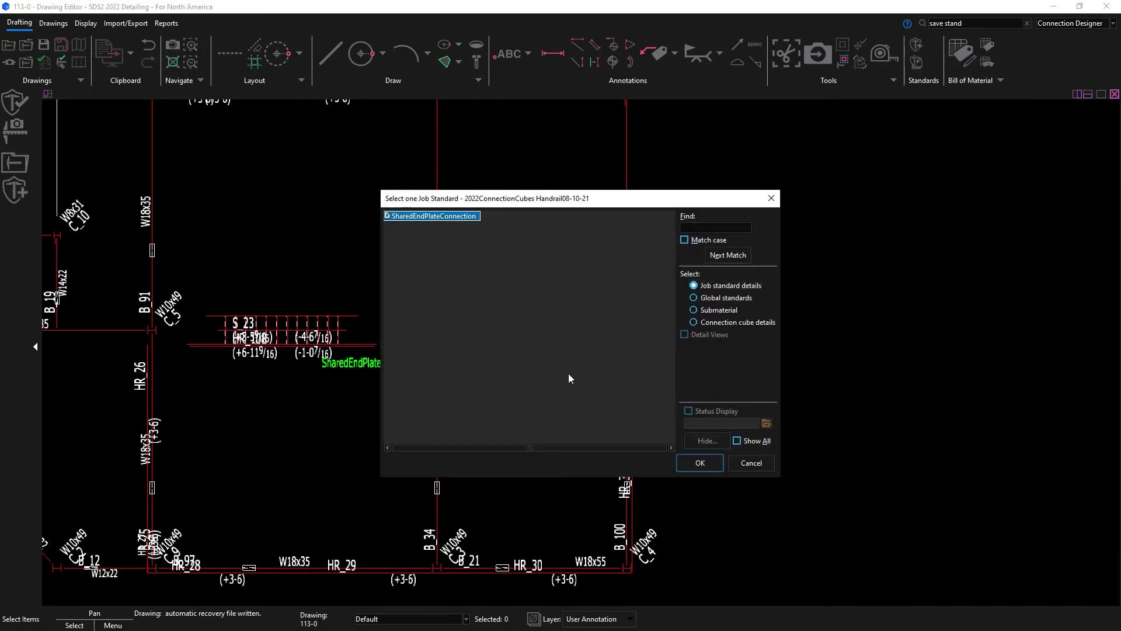
left_click(700, 462)
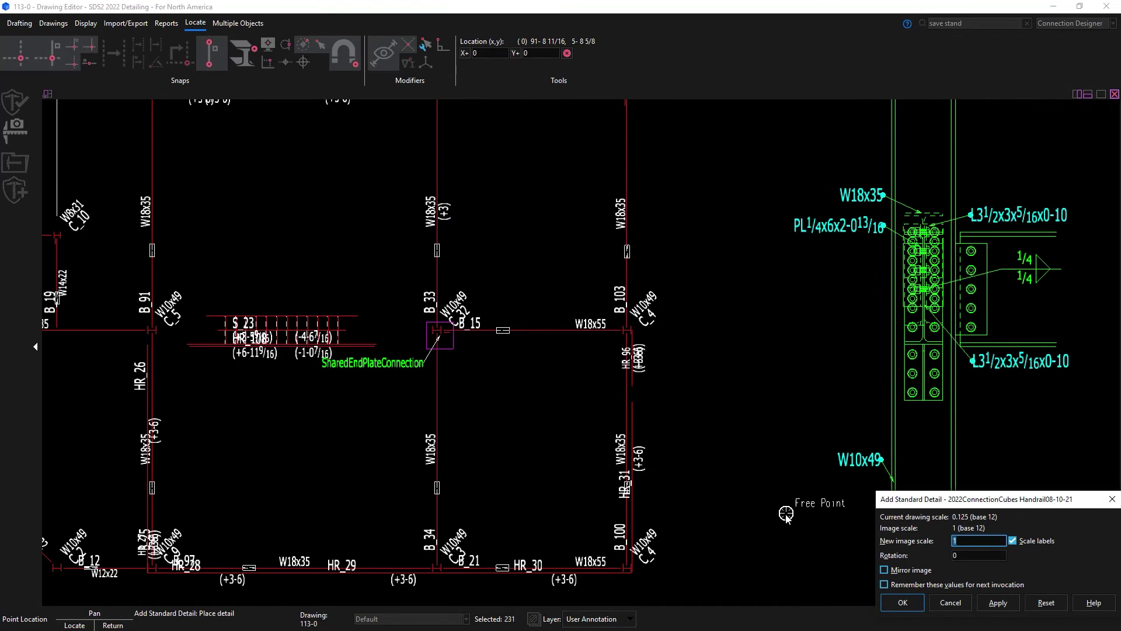
scroll(766, 508, "down", 2)
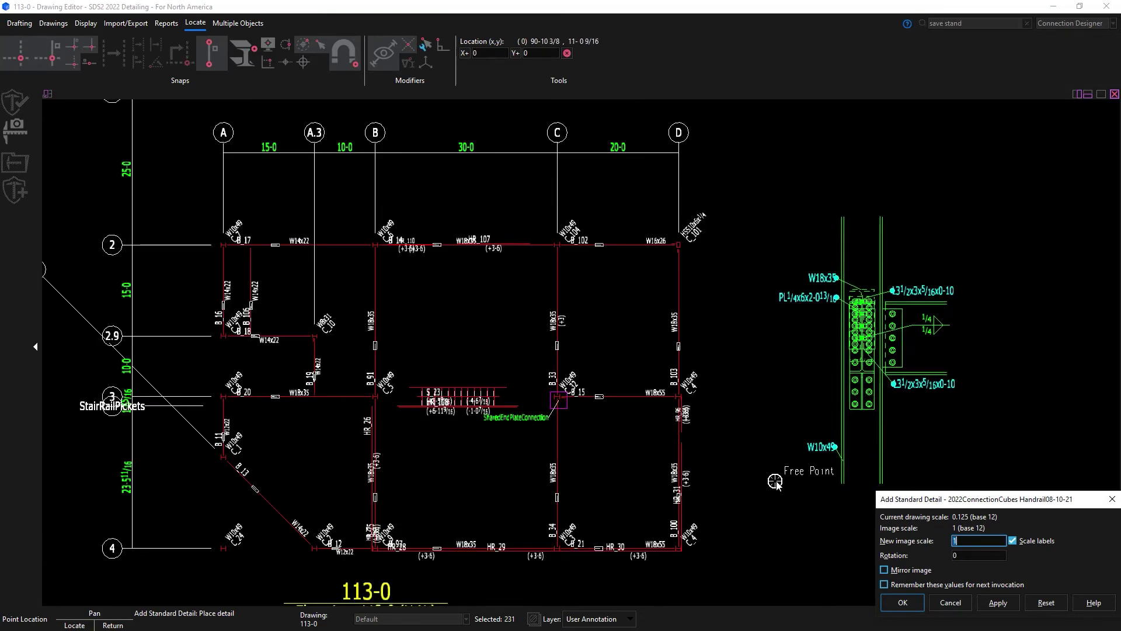
left_click(777, 474)
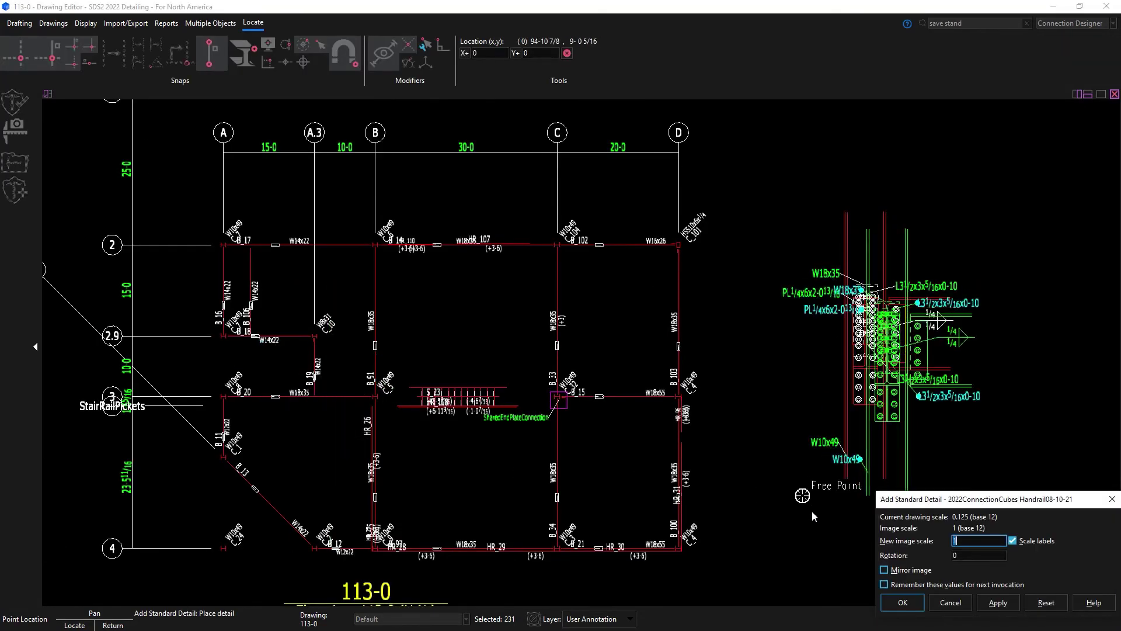
key("Escape")
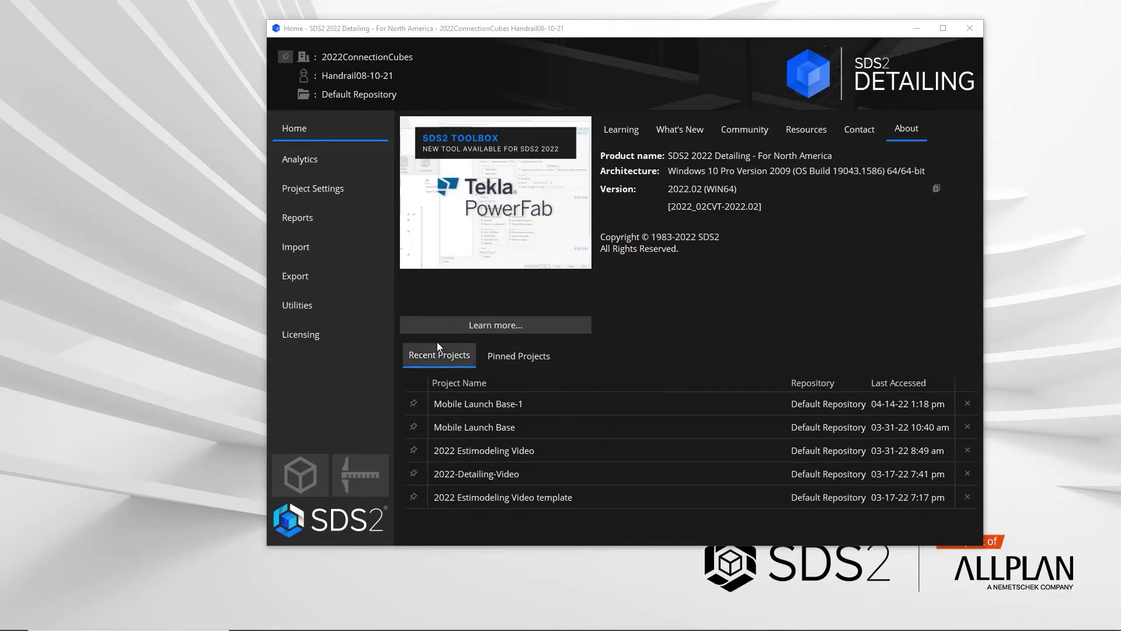
- Confirm 1.pdf is in the Connection Cube Attachment Manager, then open the SharedEndPlateConnection cube's edit settings
left_click(355, 311)
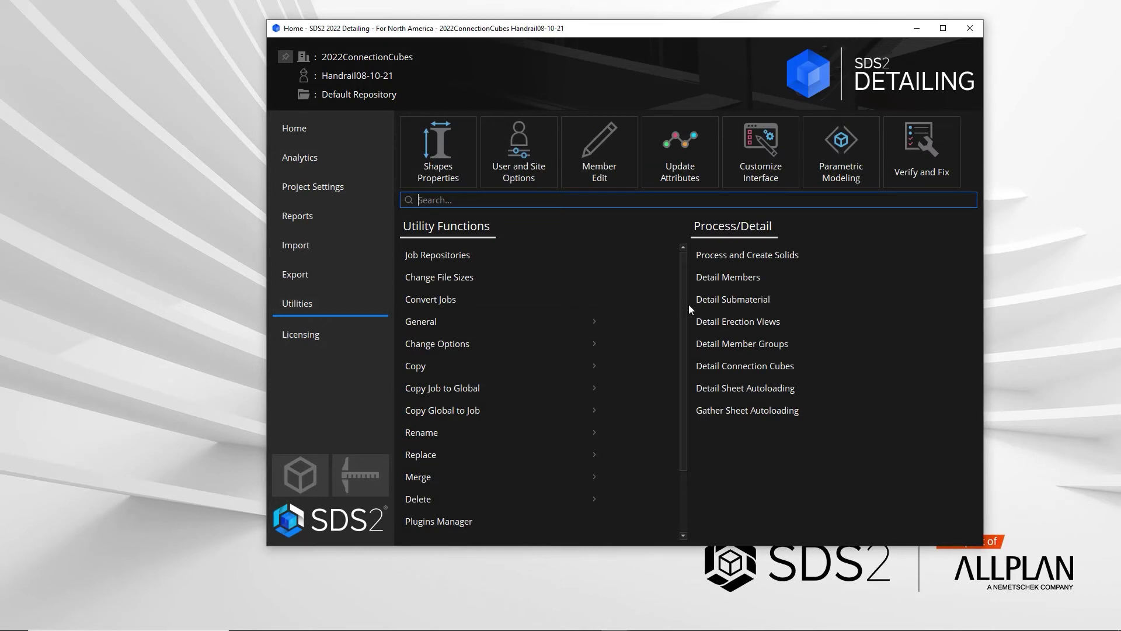
left_click_drag(685, 304, 684, 401)
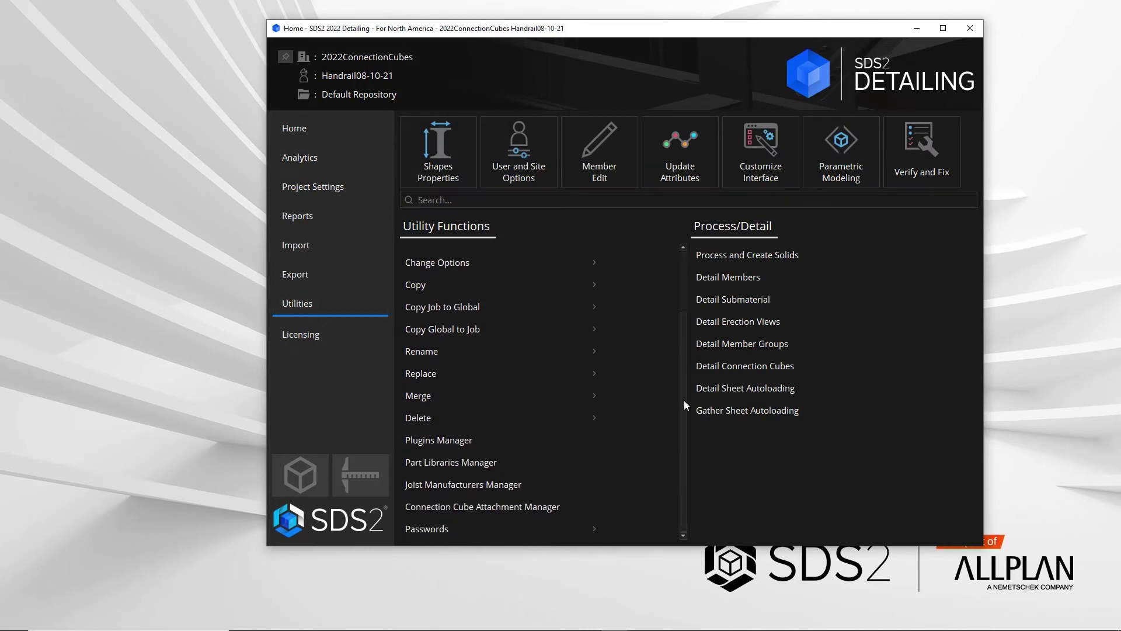
left_click(517, 506)
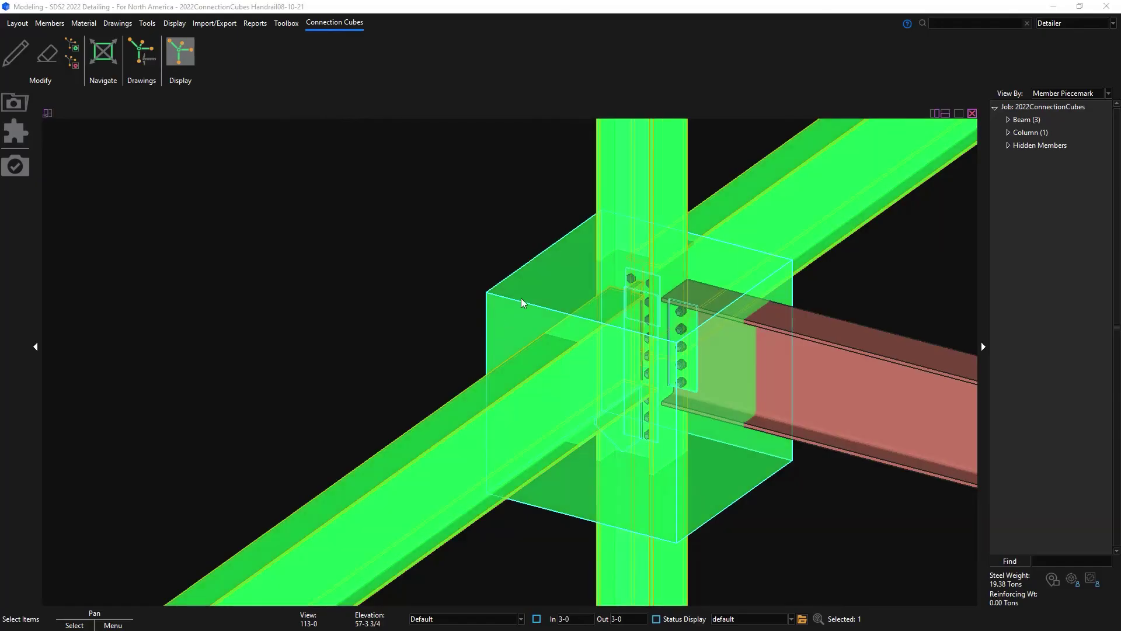
left_click(522, 296)
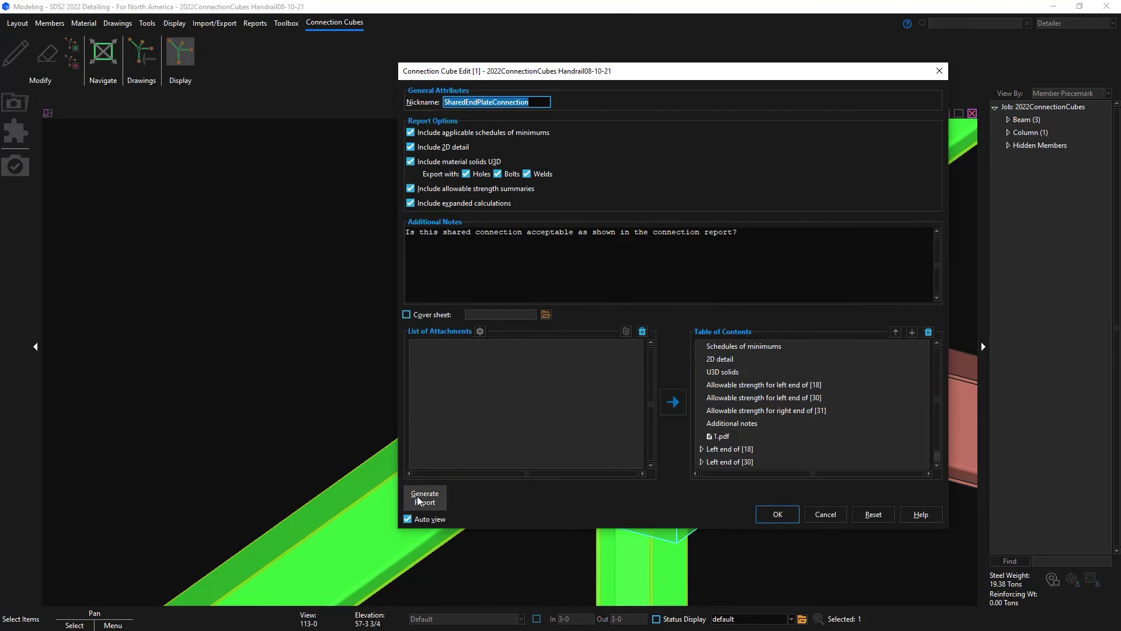
- Regenerate the SharedEndPlateConnection report, overwriting the existing expanded-calcs PDF, and scroll through its 2D detail page
left_click(417, 496)
left_click(859, 375)
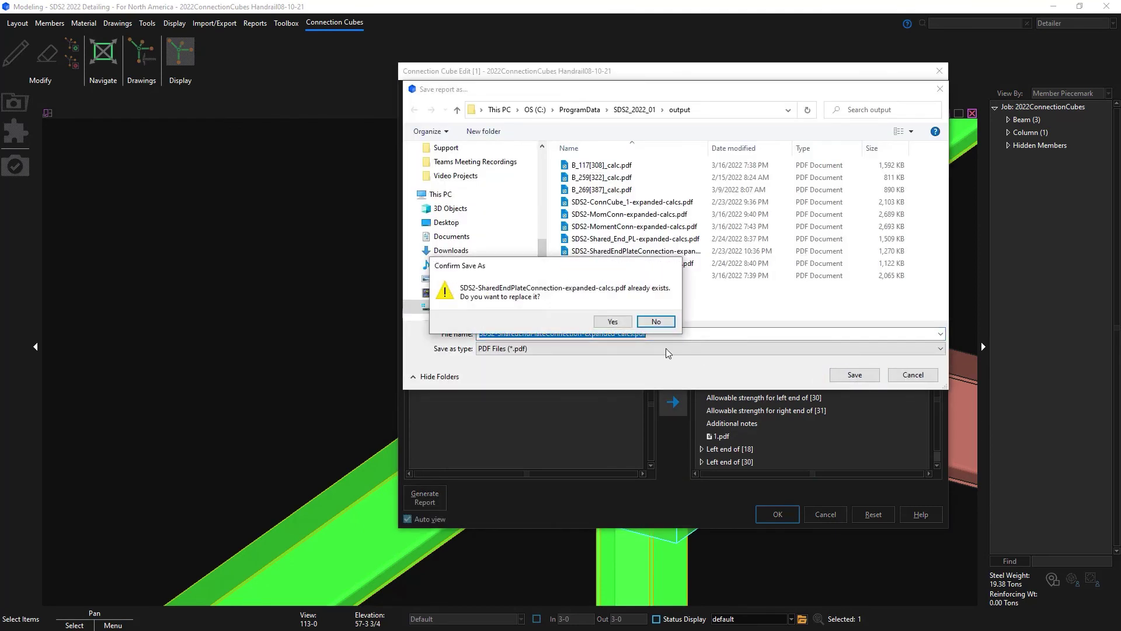
left_click(607, 322)
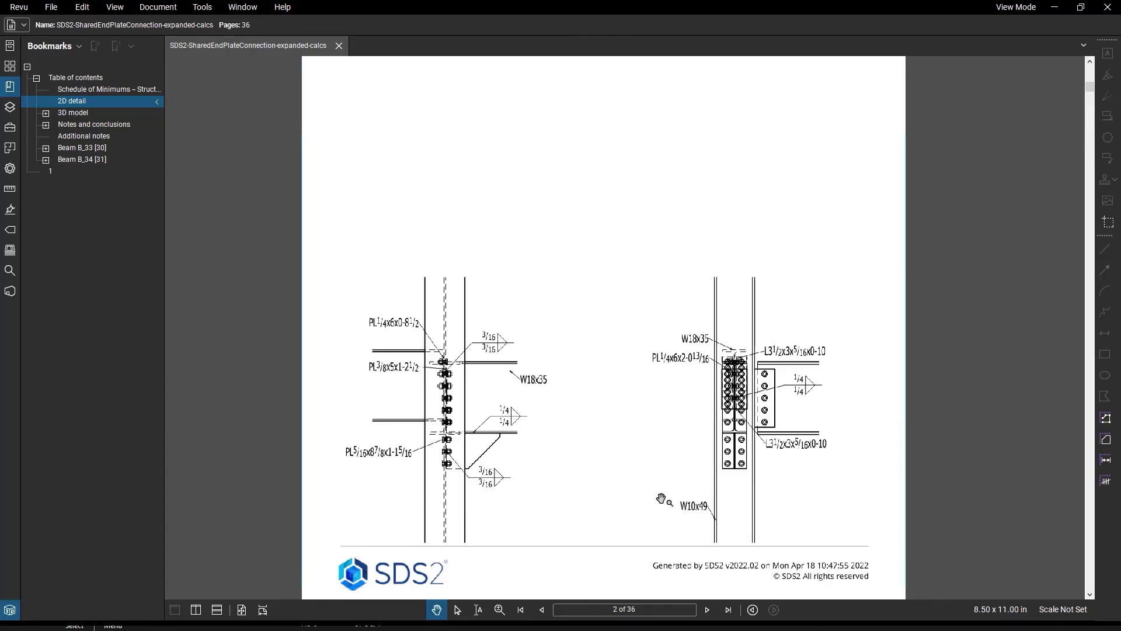
left_click_drag(662, 499, 590, 433)
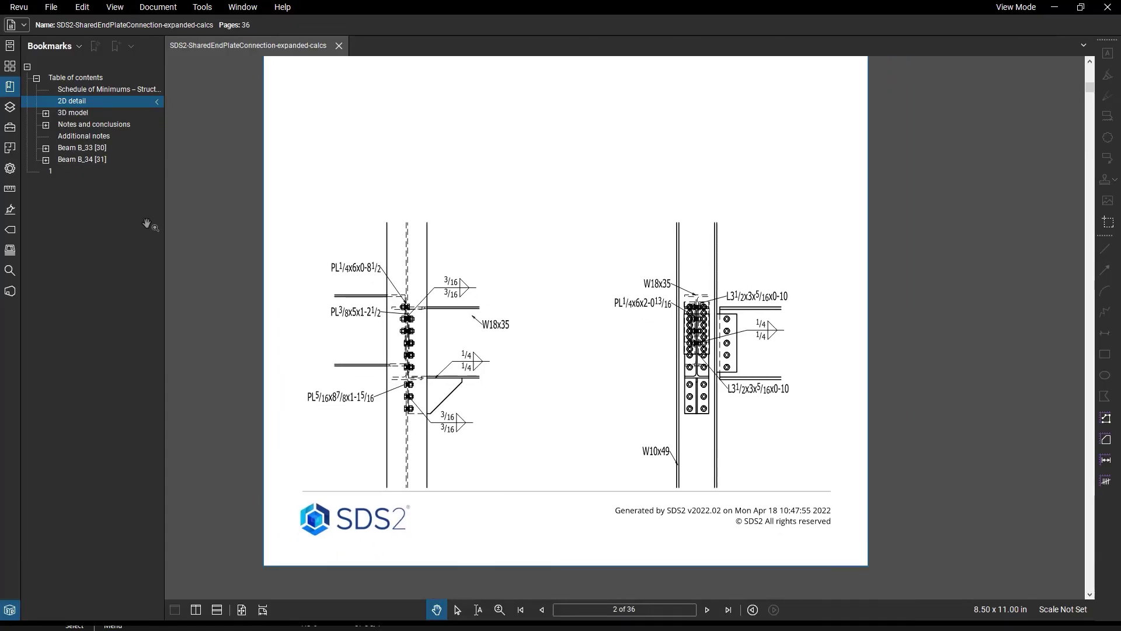
- Jump to the report's 3D model on page 3 and orbit it to show the shear plate
left_click(73, 113)
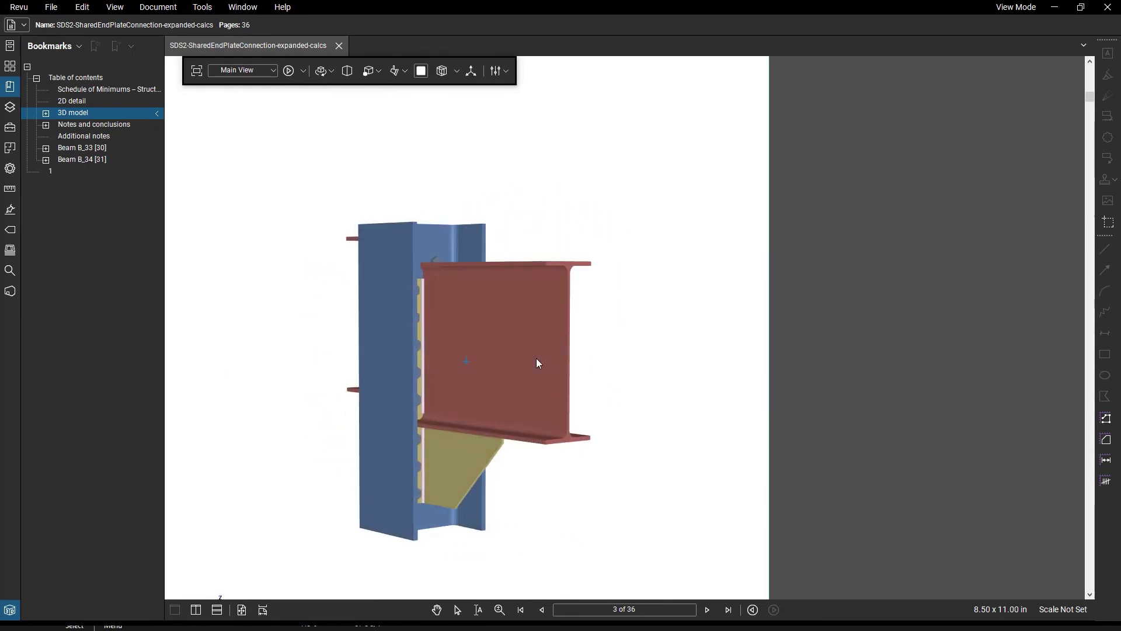
left_click_drag(538, 363, 307, 380)
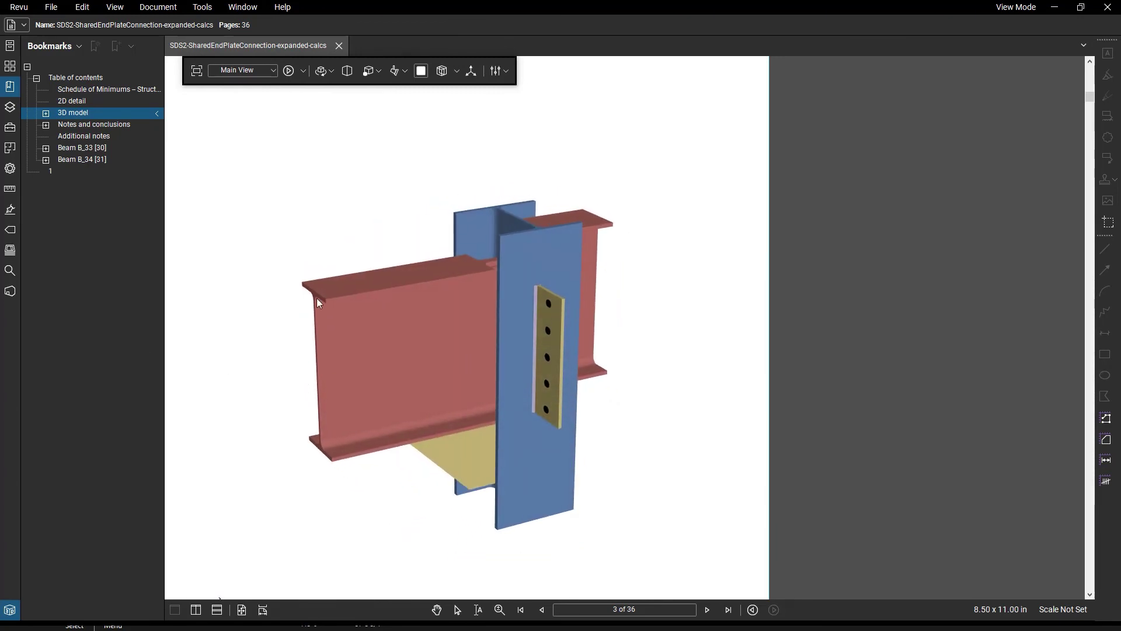